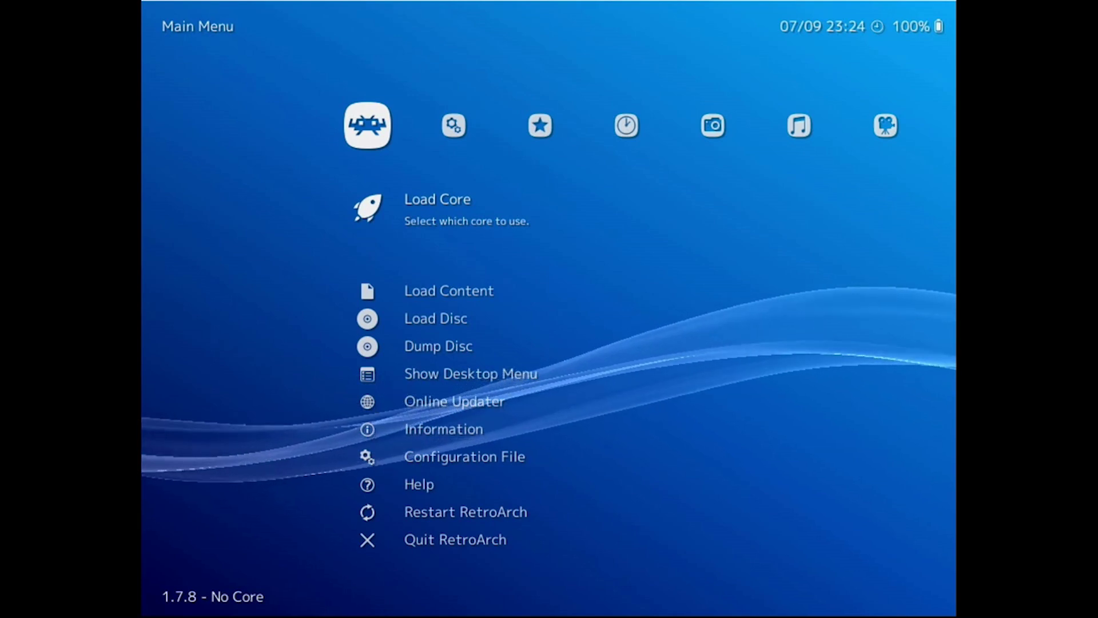
- Check in Input's Hotkey Binds that AI Service stays bound to tilde, letting the rebind prompt lapse
key(Right)
key(Down)
key(Down)
key(Down)
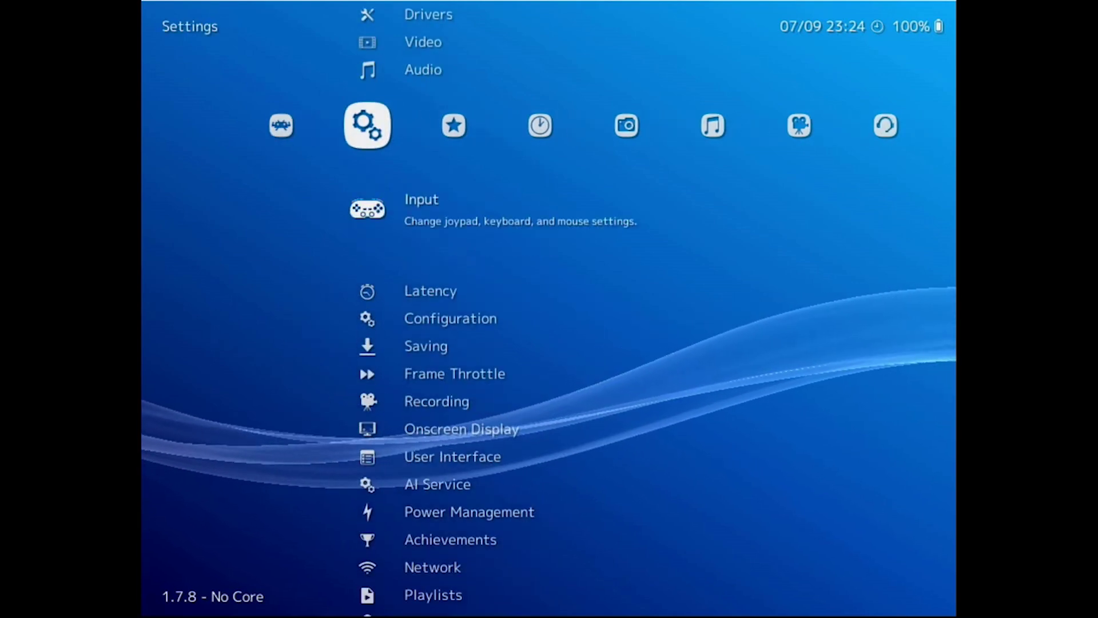
key(Return)
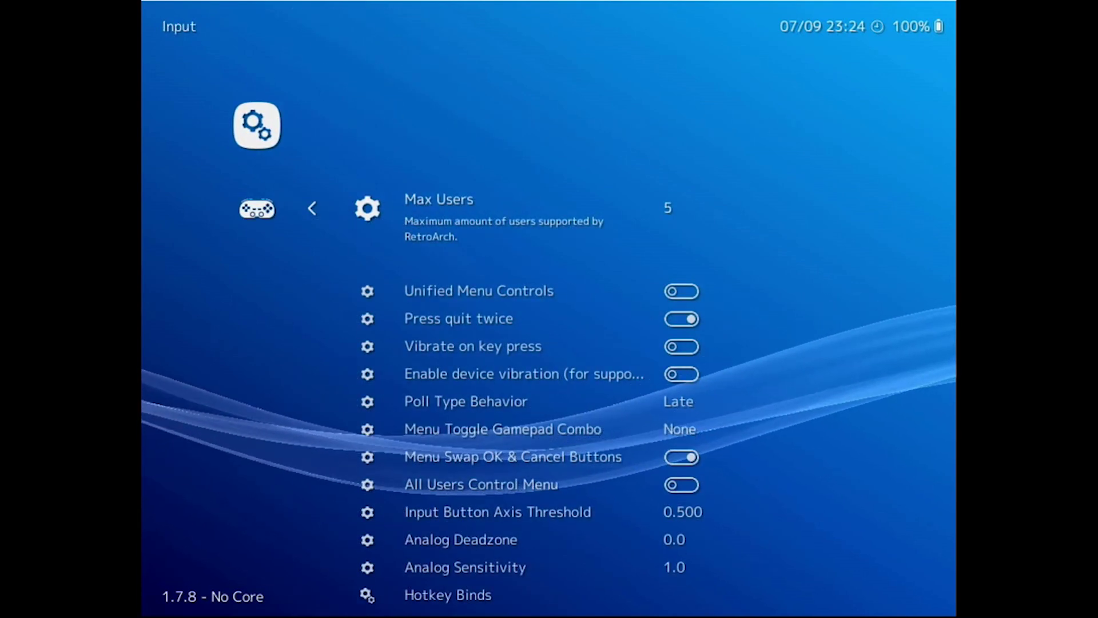
key(Down)
key(Down)
key(Down)
key(Down)
key(Down)
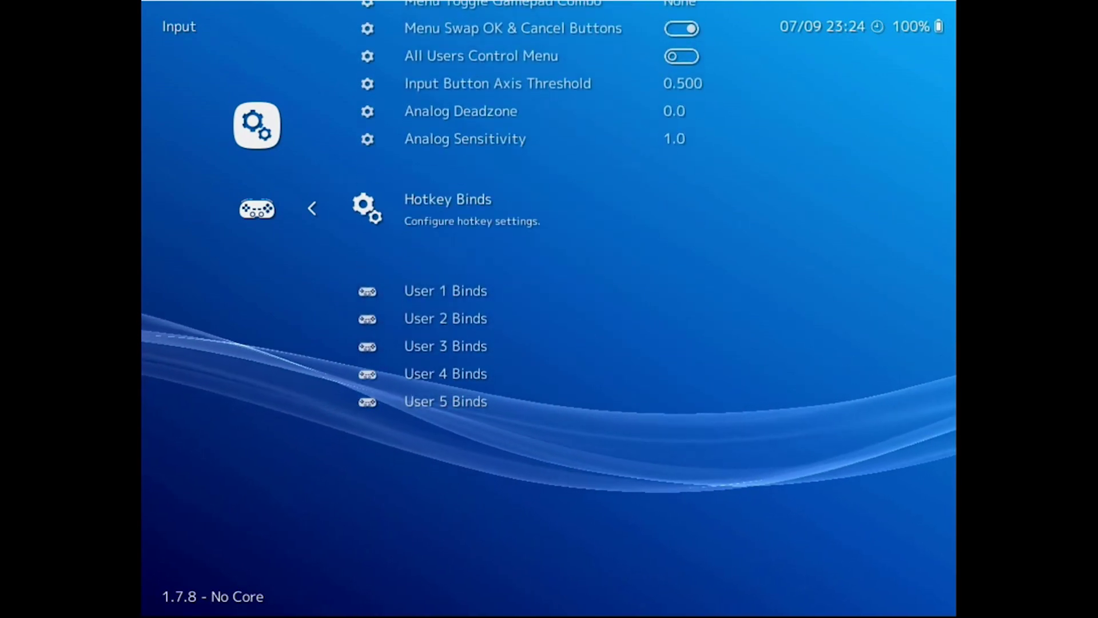
key(Return)
key(Down)
key(Down)
key(Down)
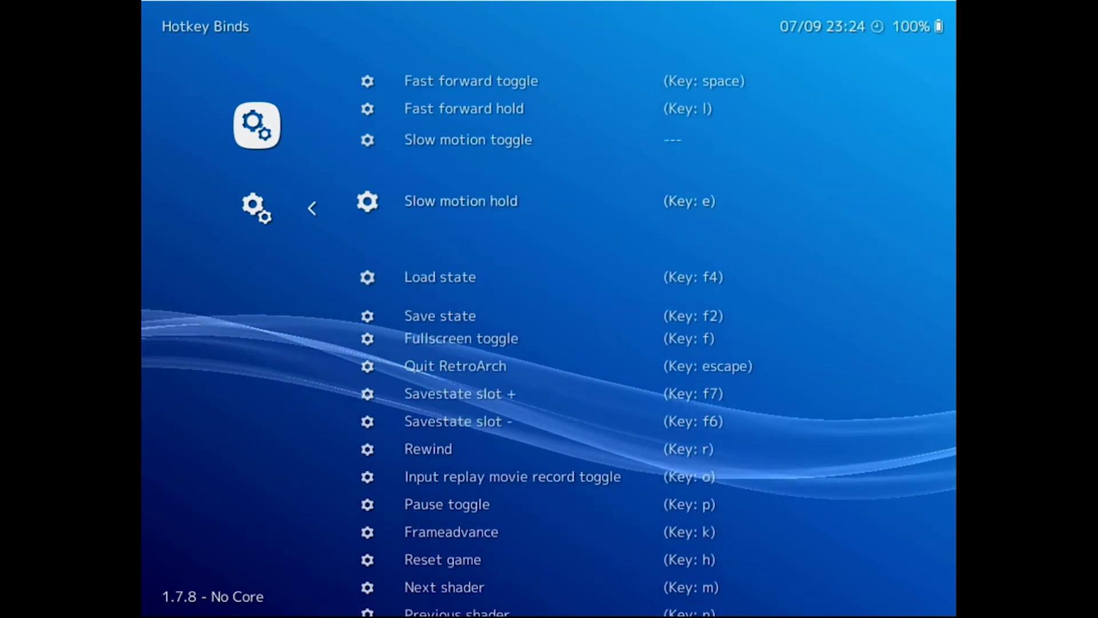
key(Down)
key(Down)
key(Down)
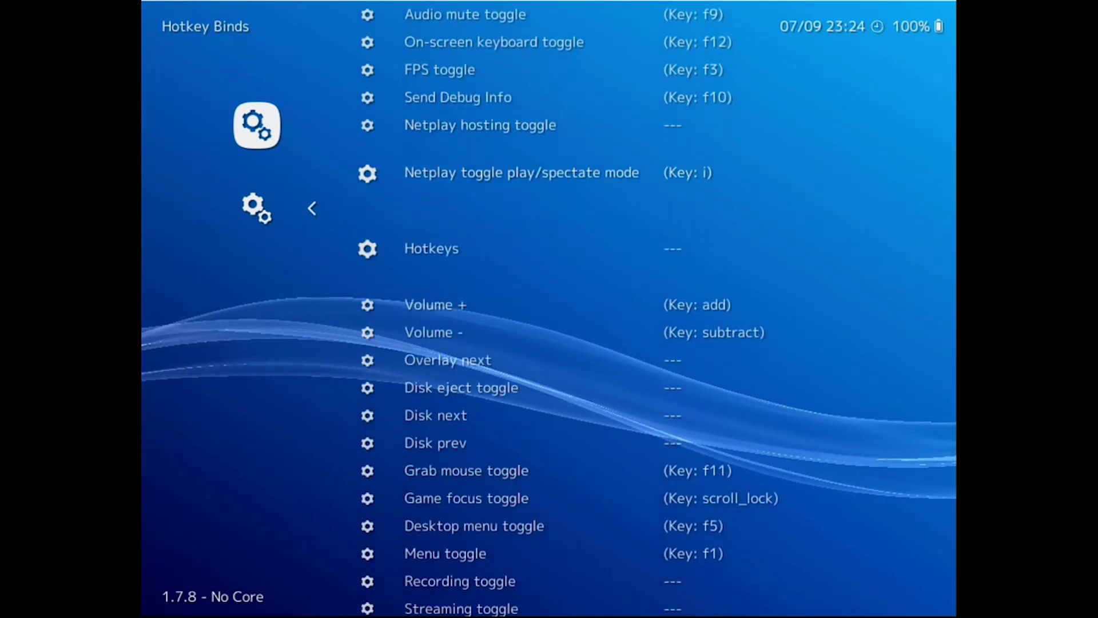
key(Down)
key(Down)
key(Down)
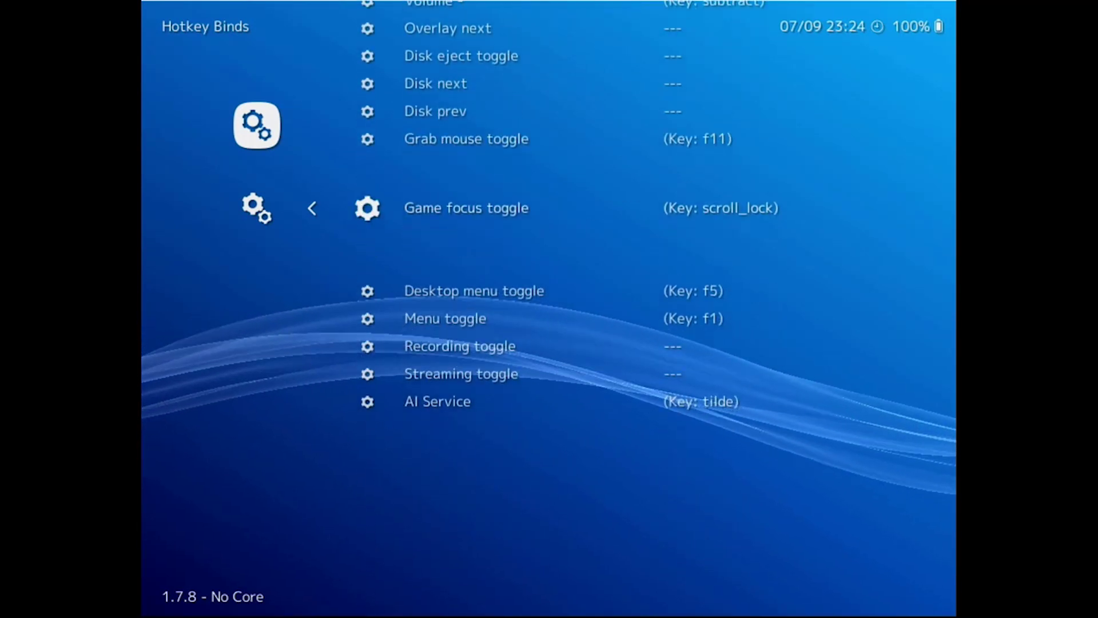
key(Down)
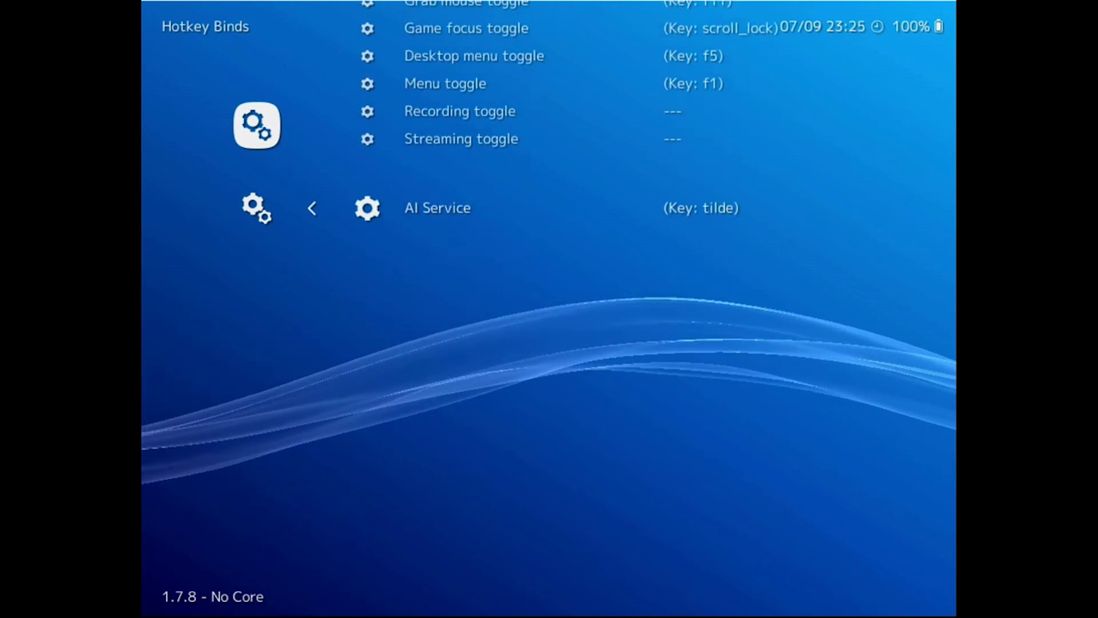
key(Return)
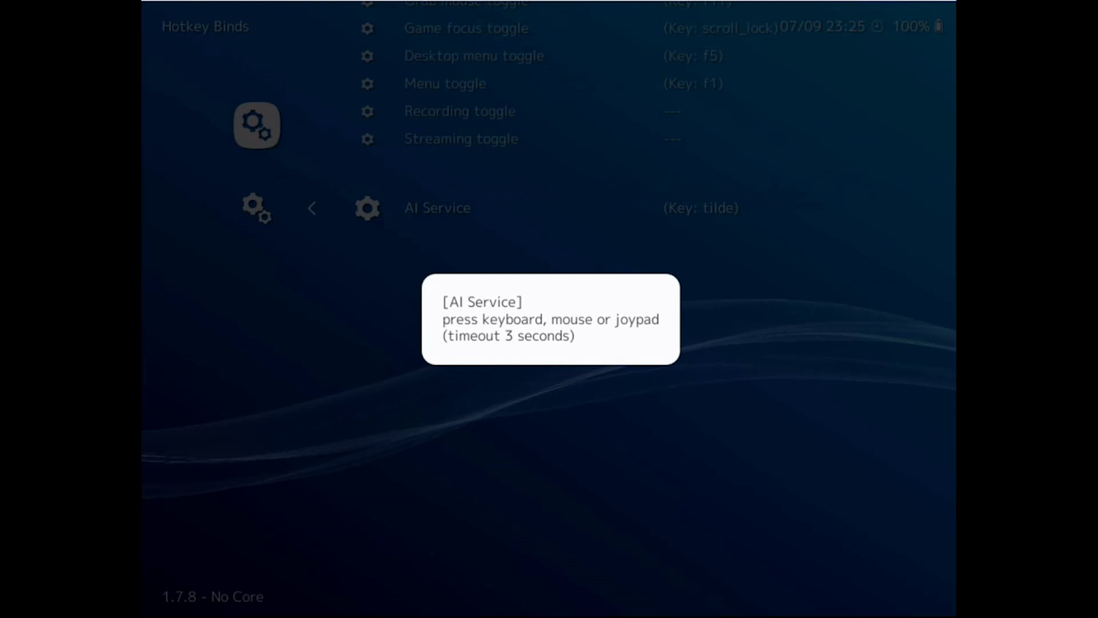
key(grave)
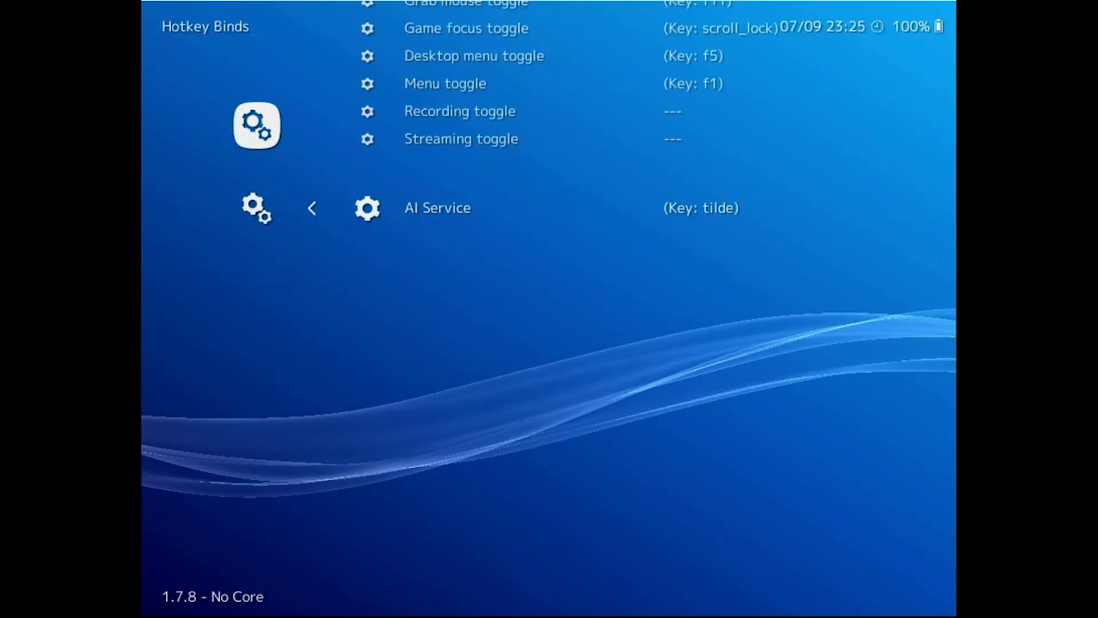
- Back out to the Settings list and move down to AI Service
key(BackSpace)
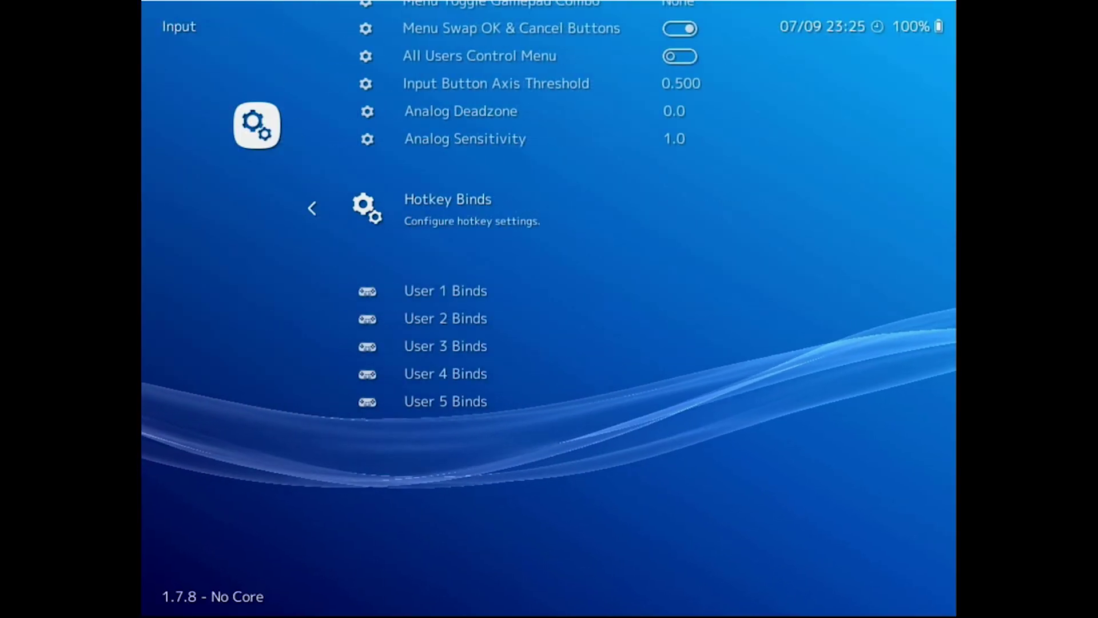
key(BackSpace)
key(Down)
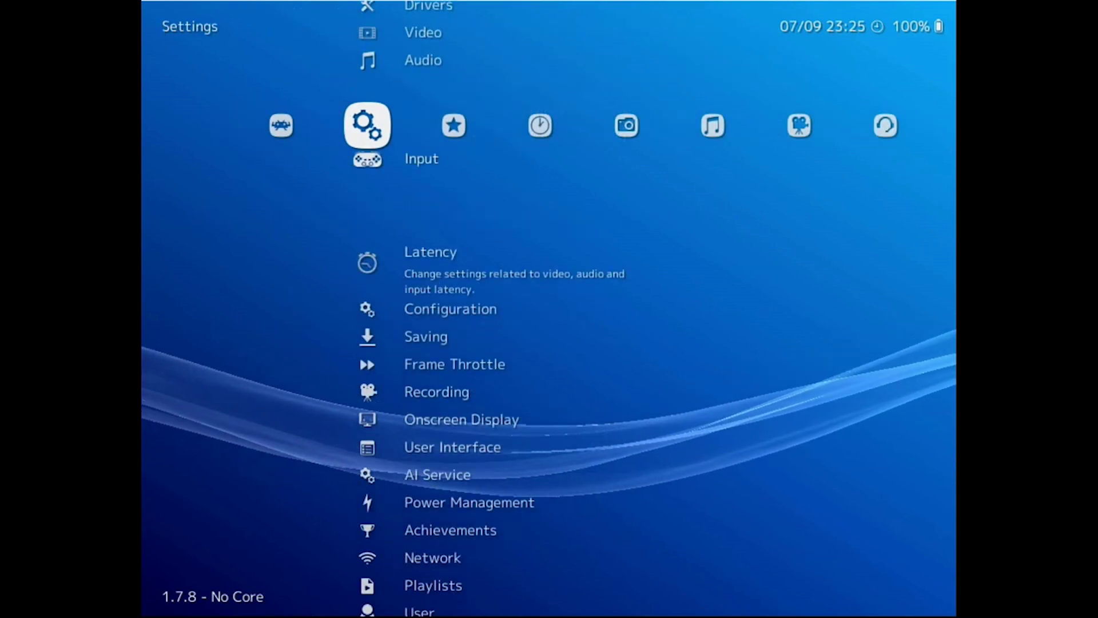
key(Down)
key(Down)
key(Down)
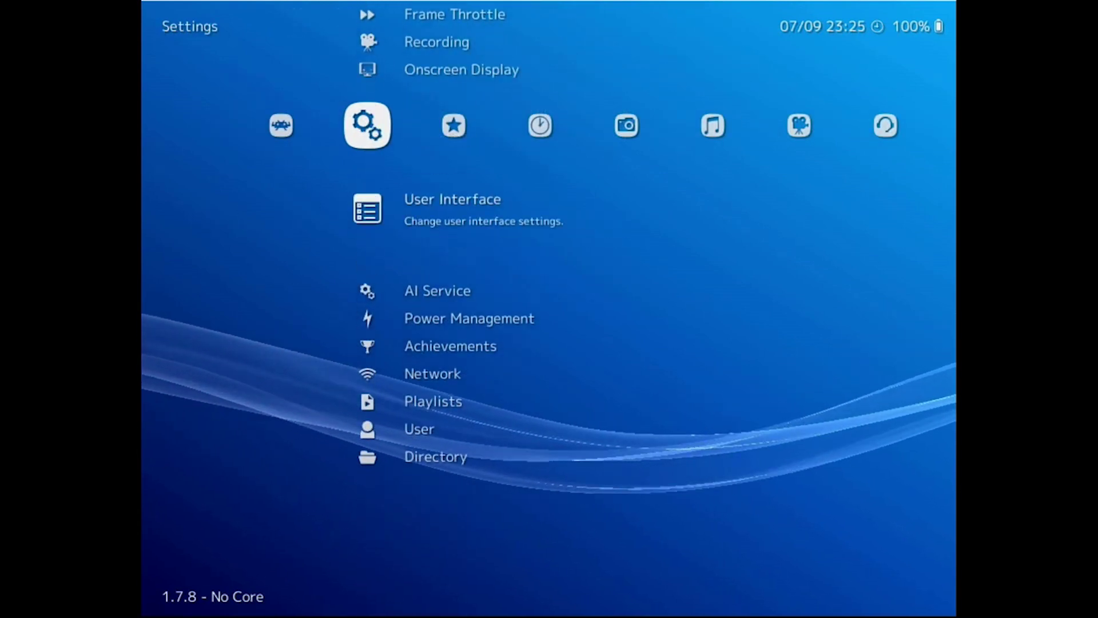
- Keep AI Service Output on Image Mode rather than Speech Mode, then select AI Service URL
key(Return)
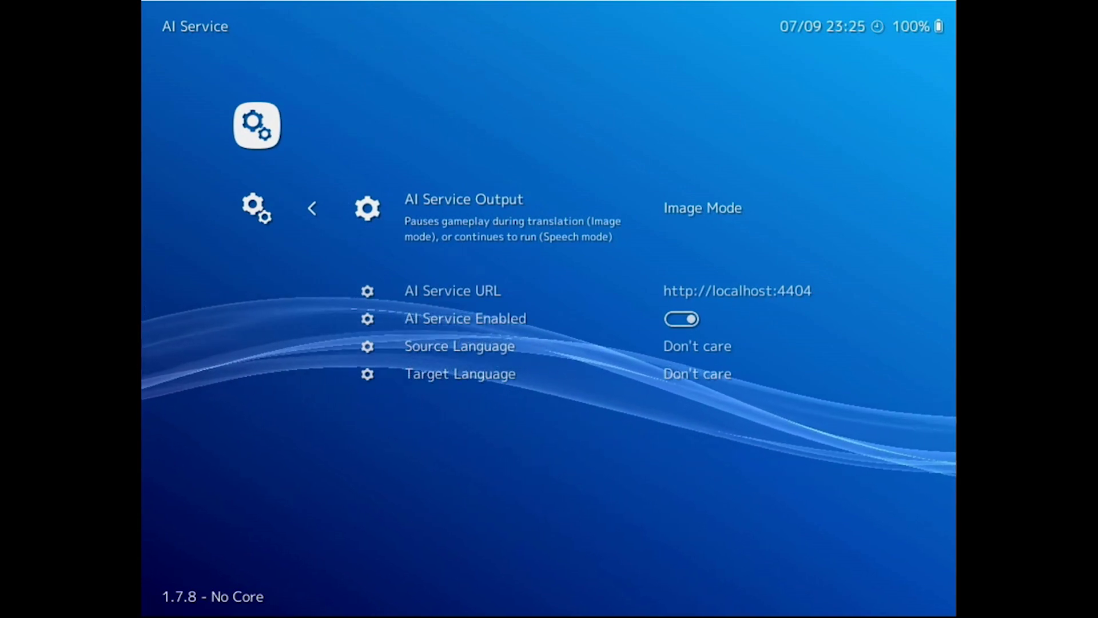
key(Return)
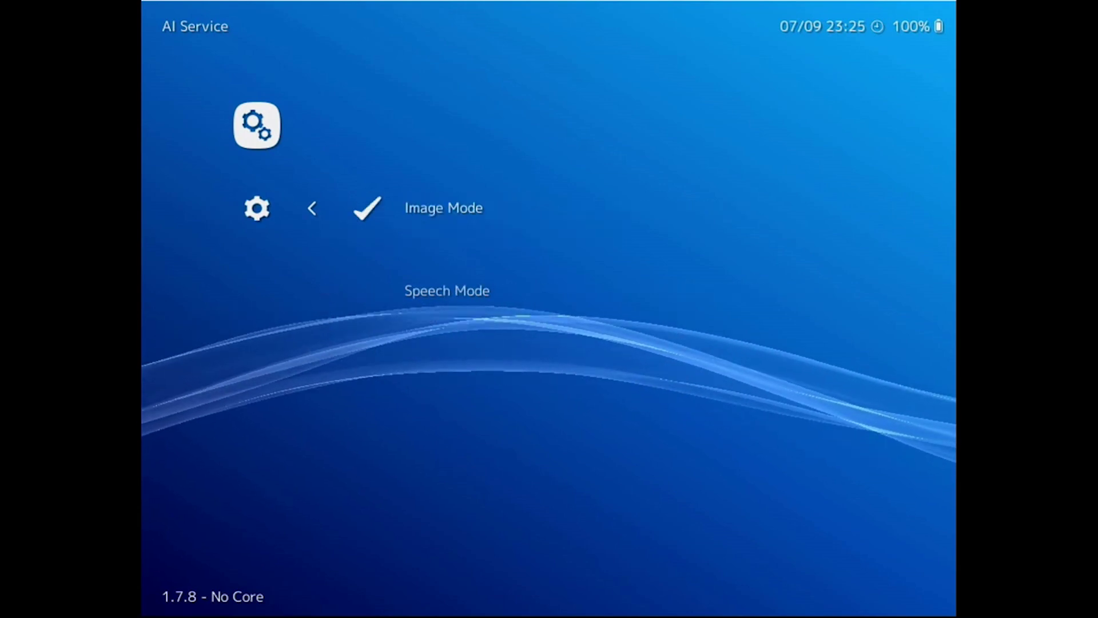
key(Down)
key(Up)
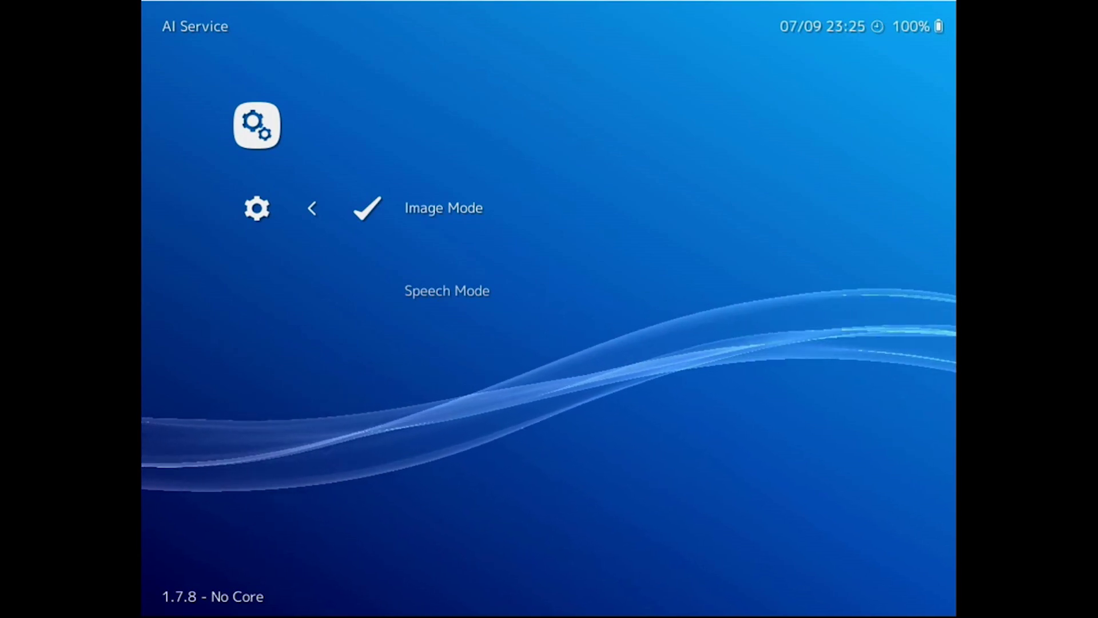
key(Down)
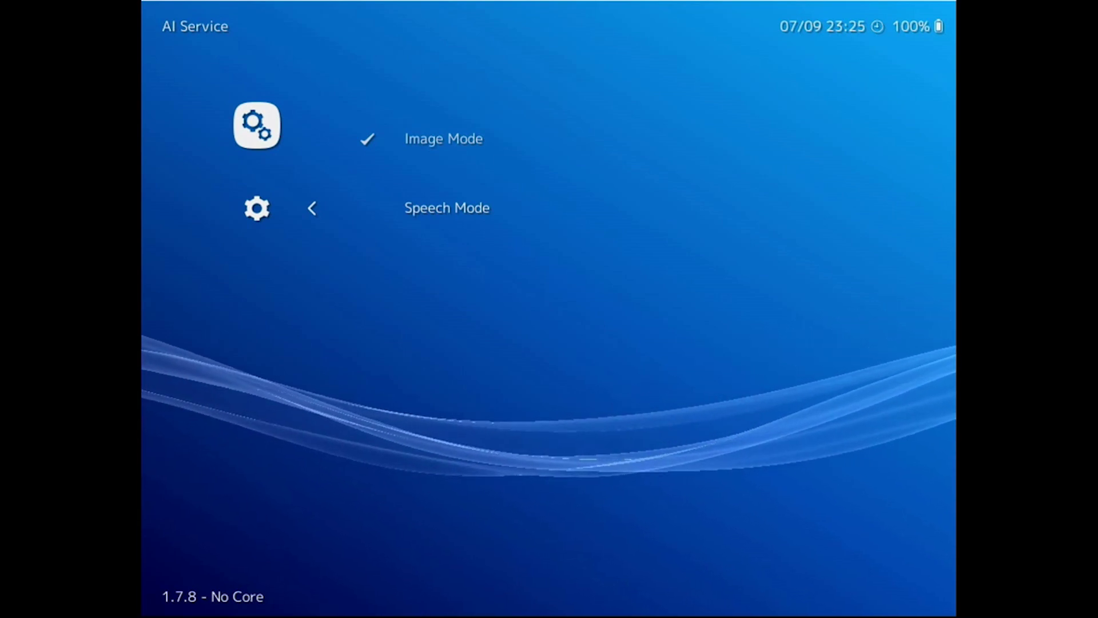
key(Up)
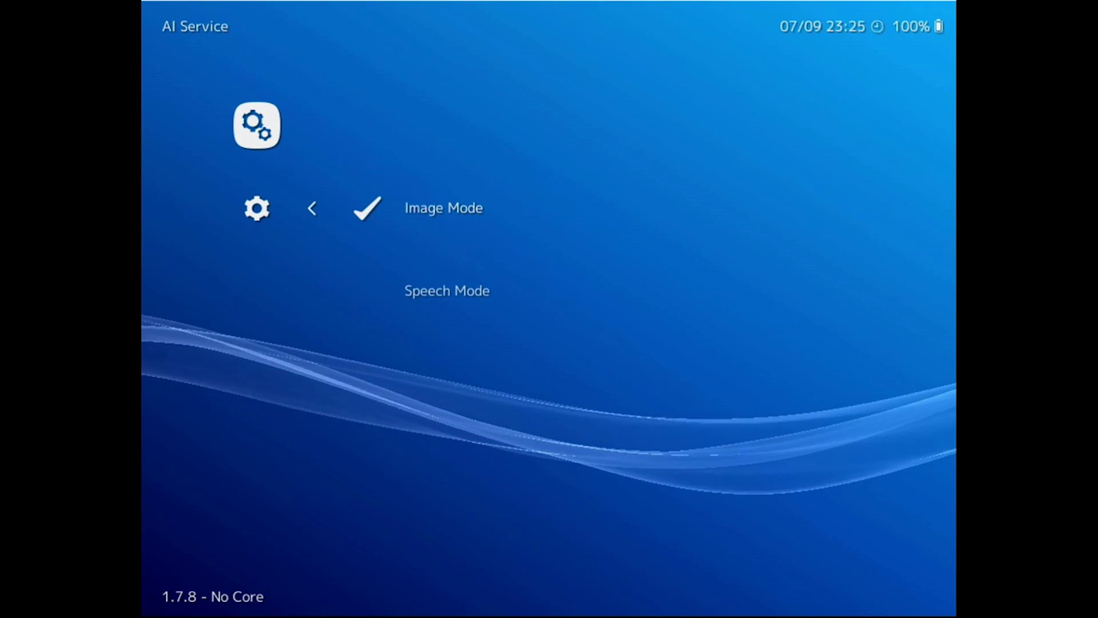
key(Return)
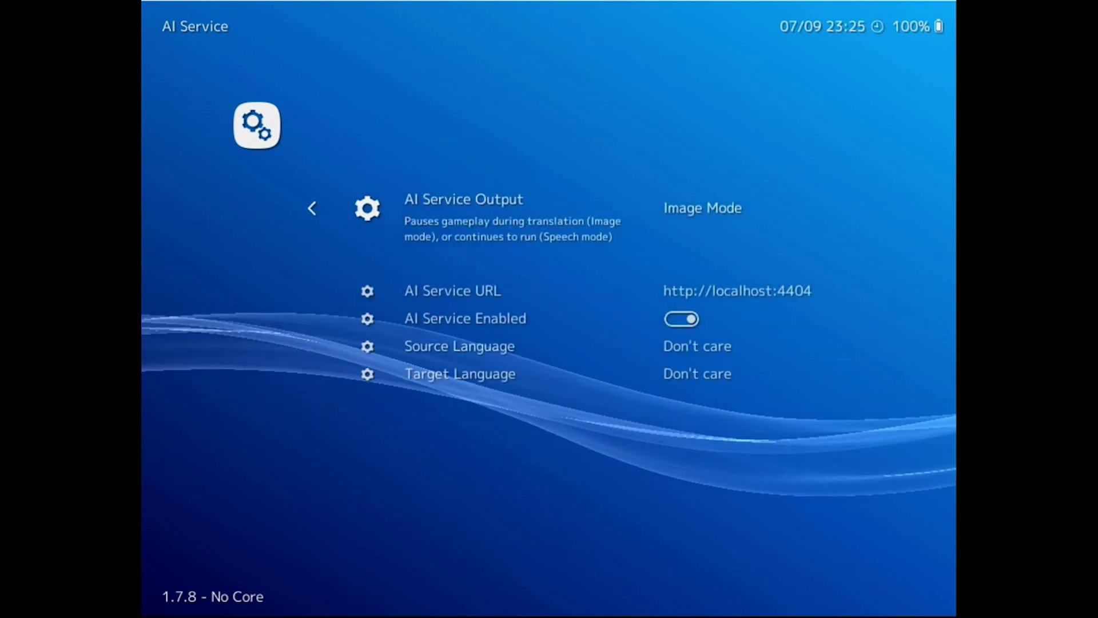
key(Down)
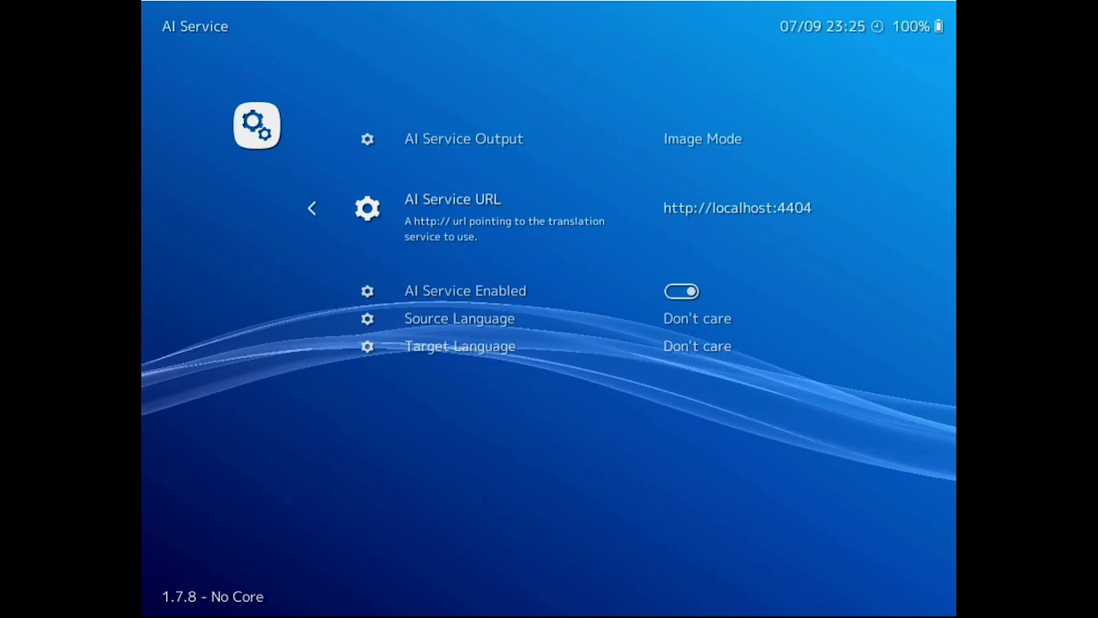
key(Return)
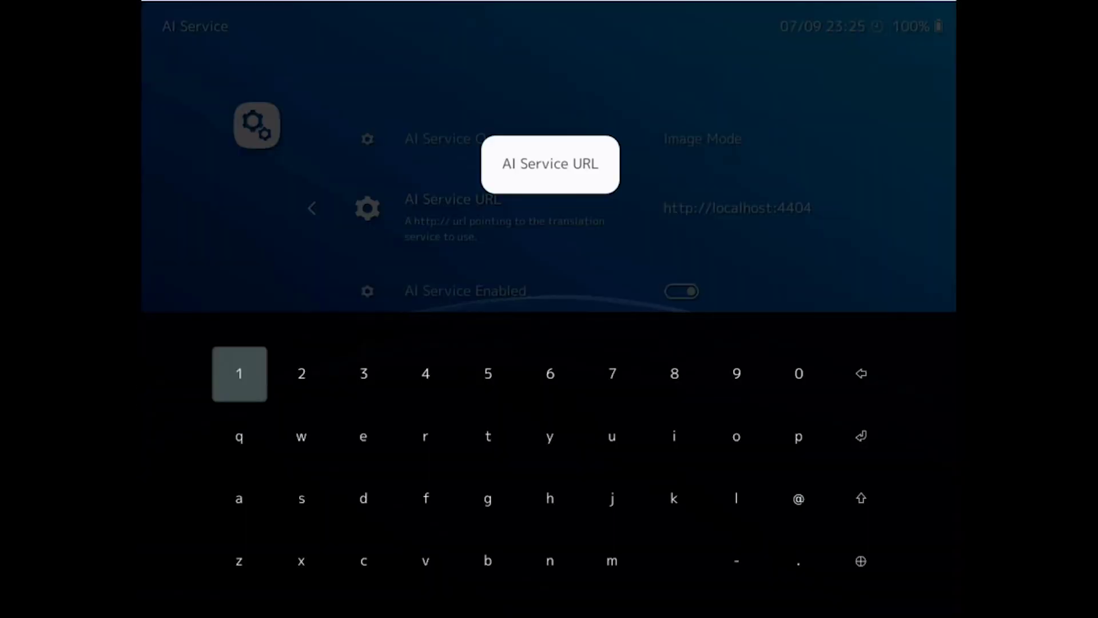
text(http://ztrans)
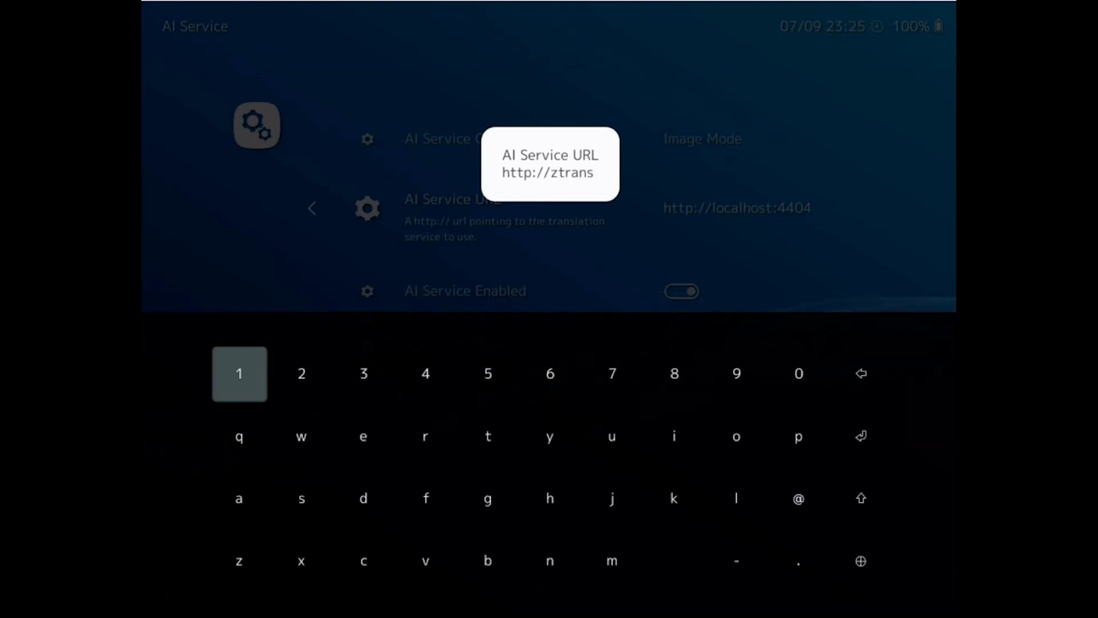
text(late.net/se)
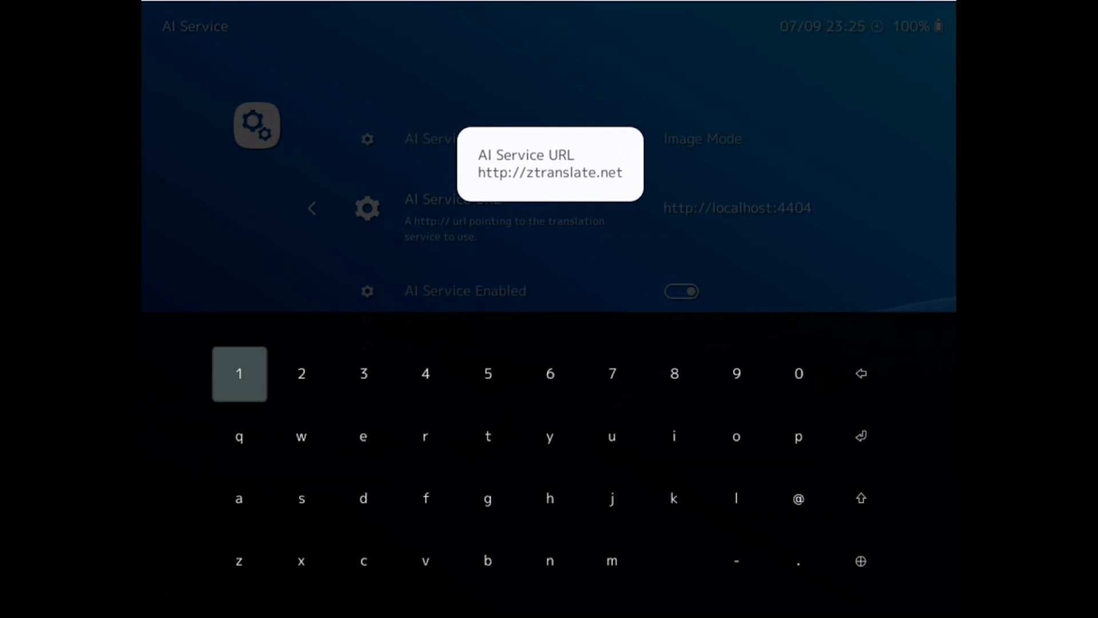
text(rvice)
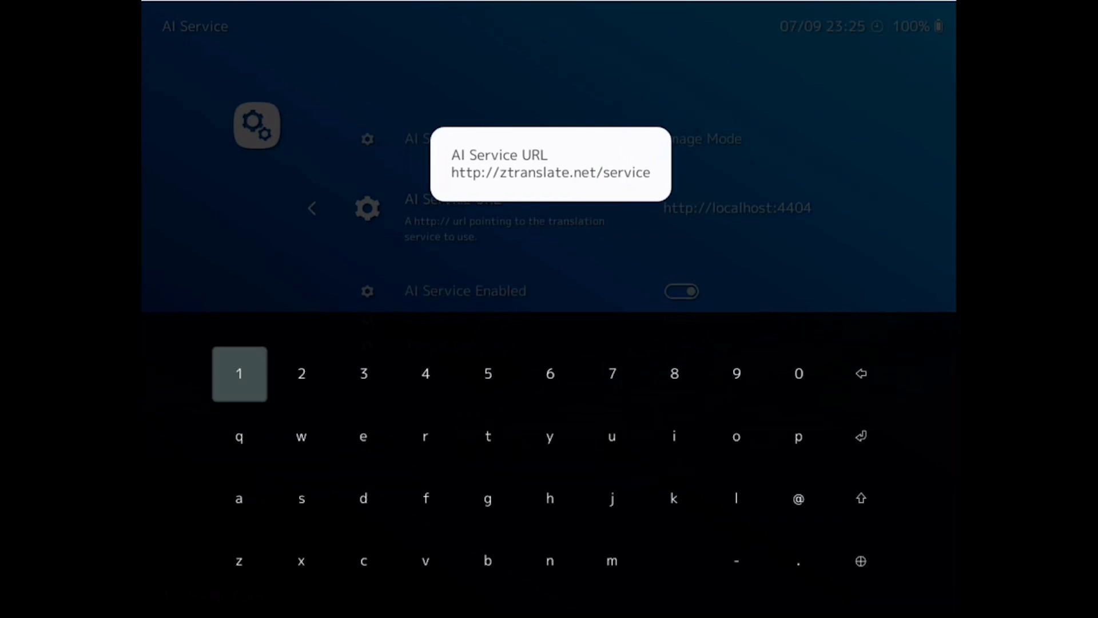
key(Return)
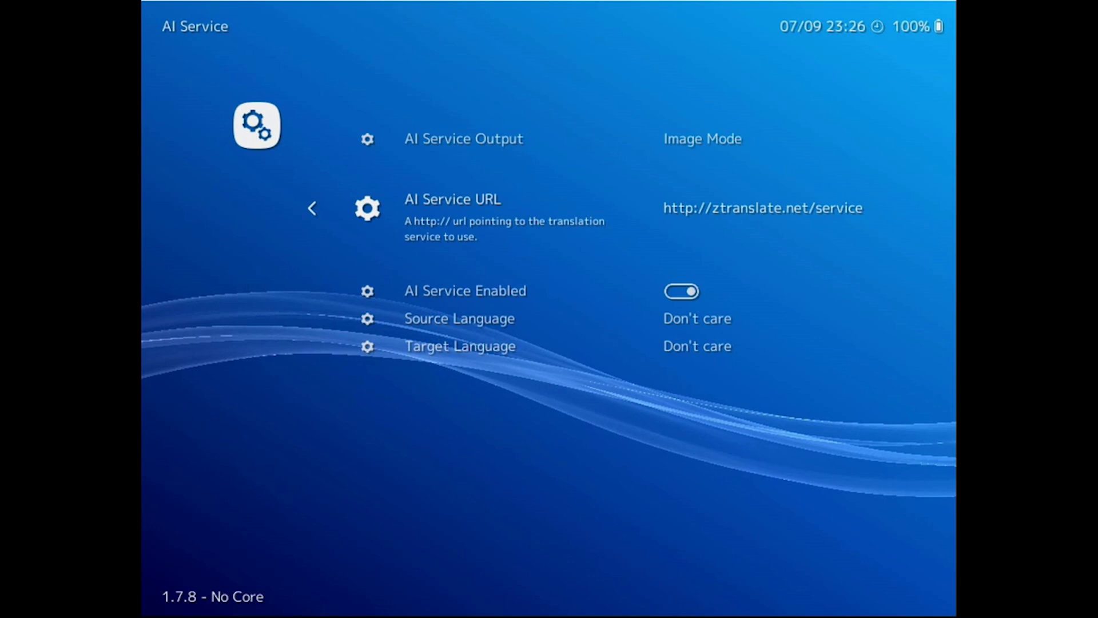
key(Down)
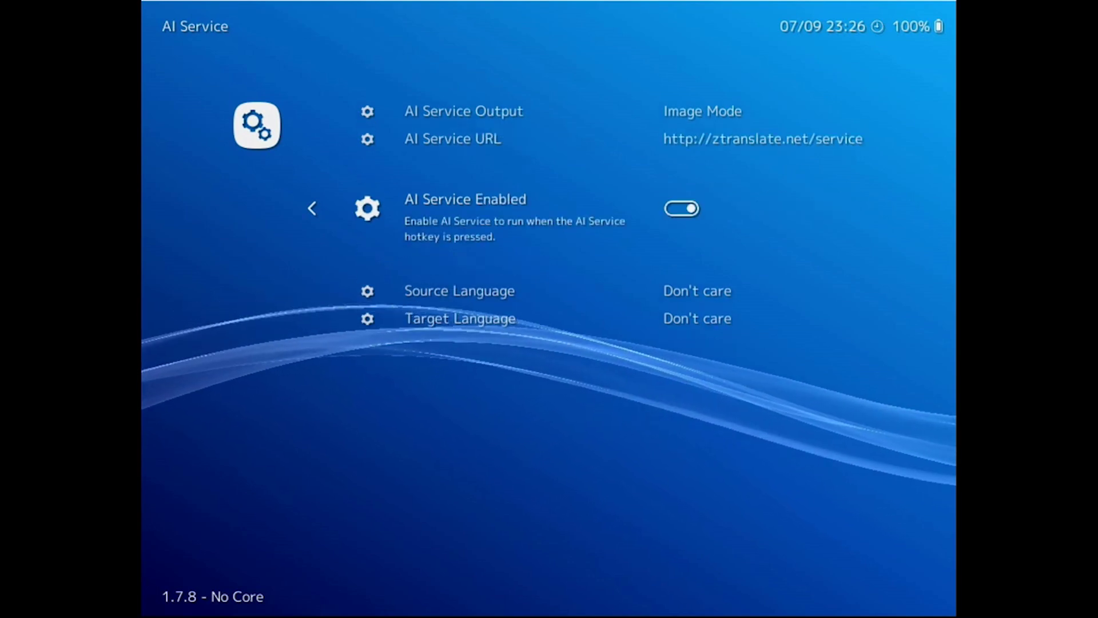
key(Return)
key(Return)
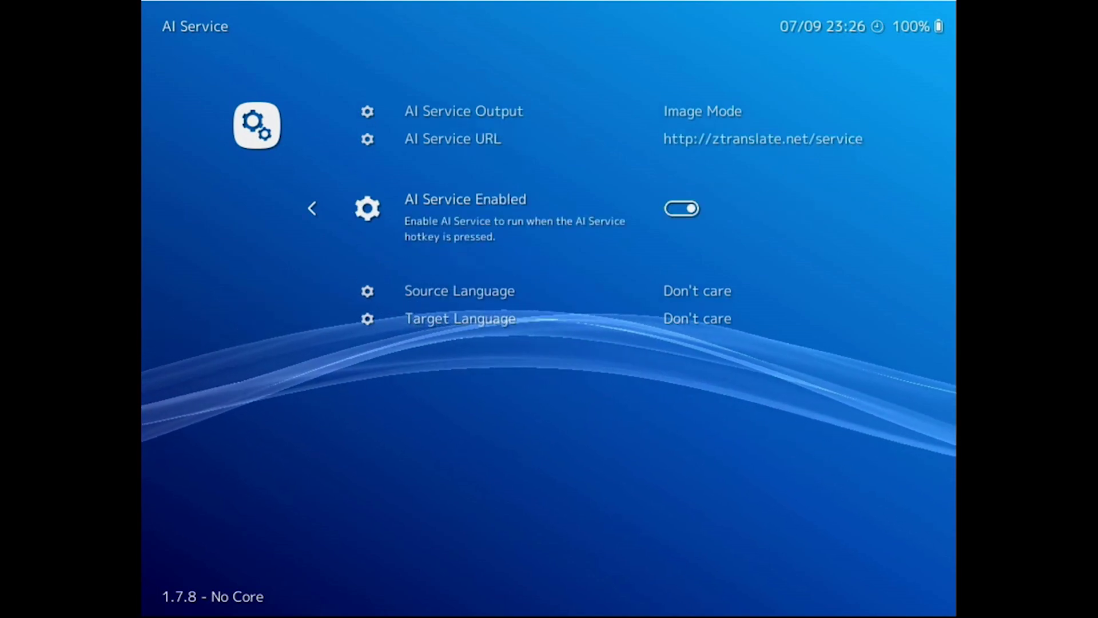
key(Down)
key(Down)
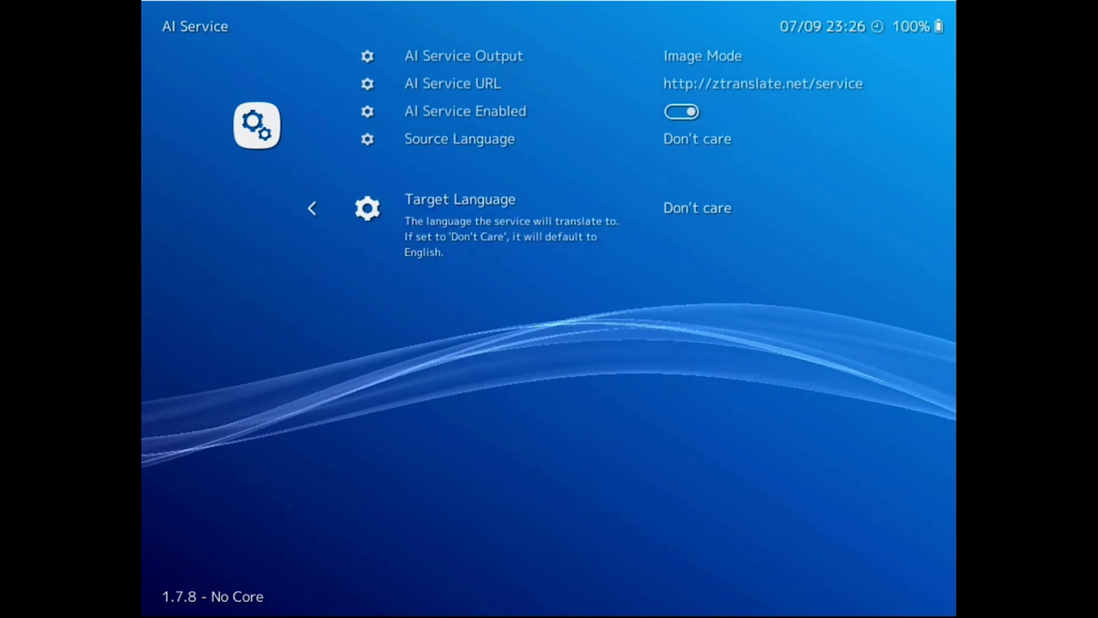
- Choose English as the Target Language, leaving Source Language on Don't care
key(Up)
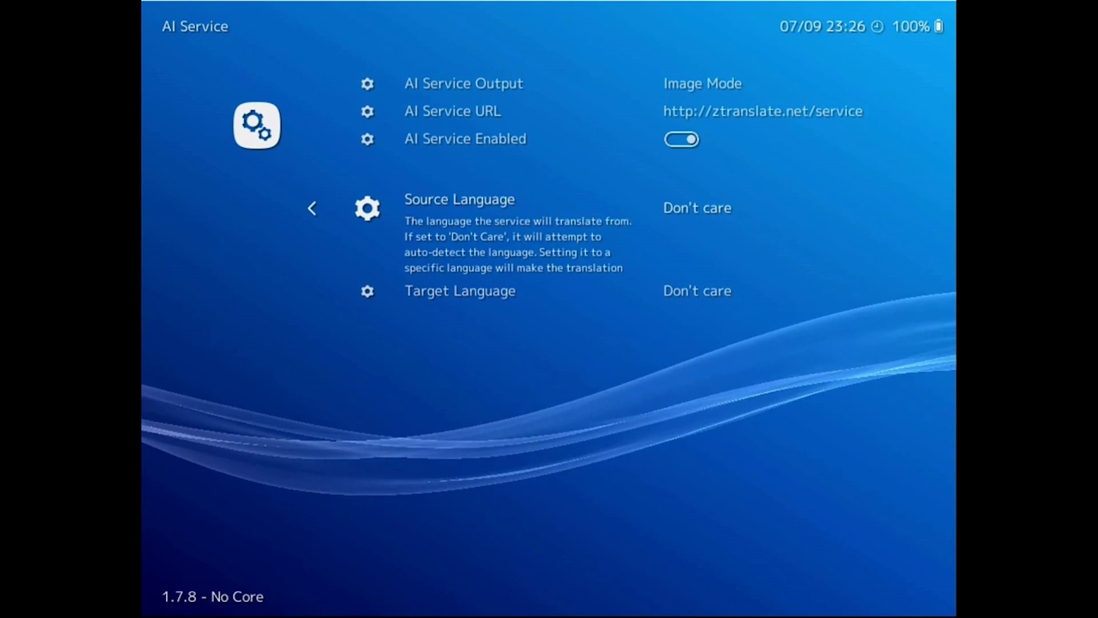
key(Down)
key(Return)
key(Down)
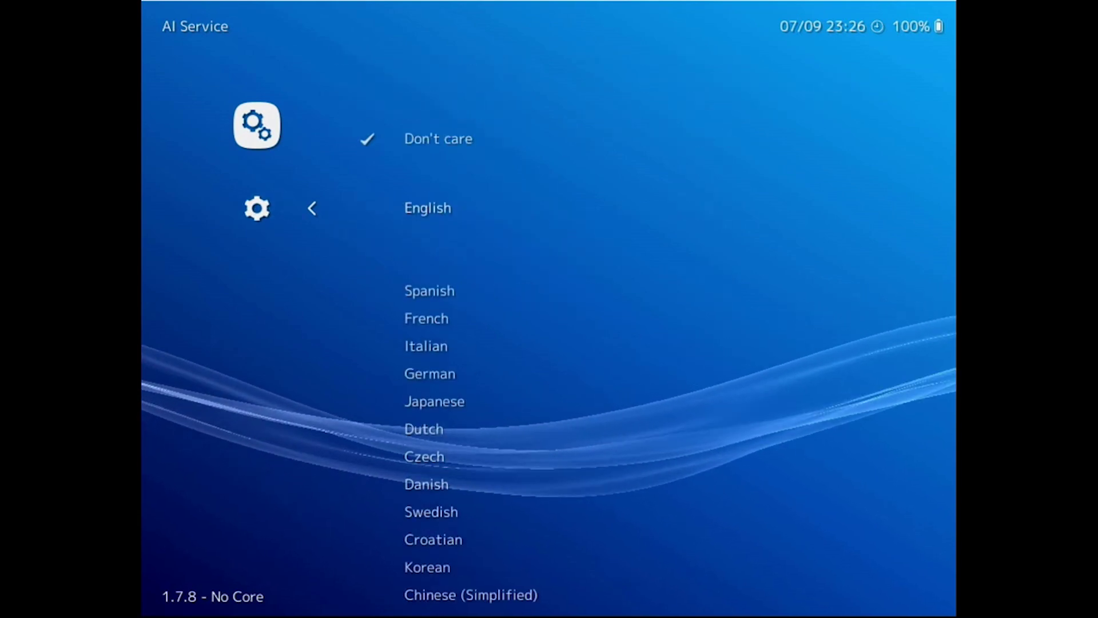
key(Return)
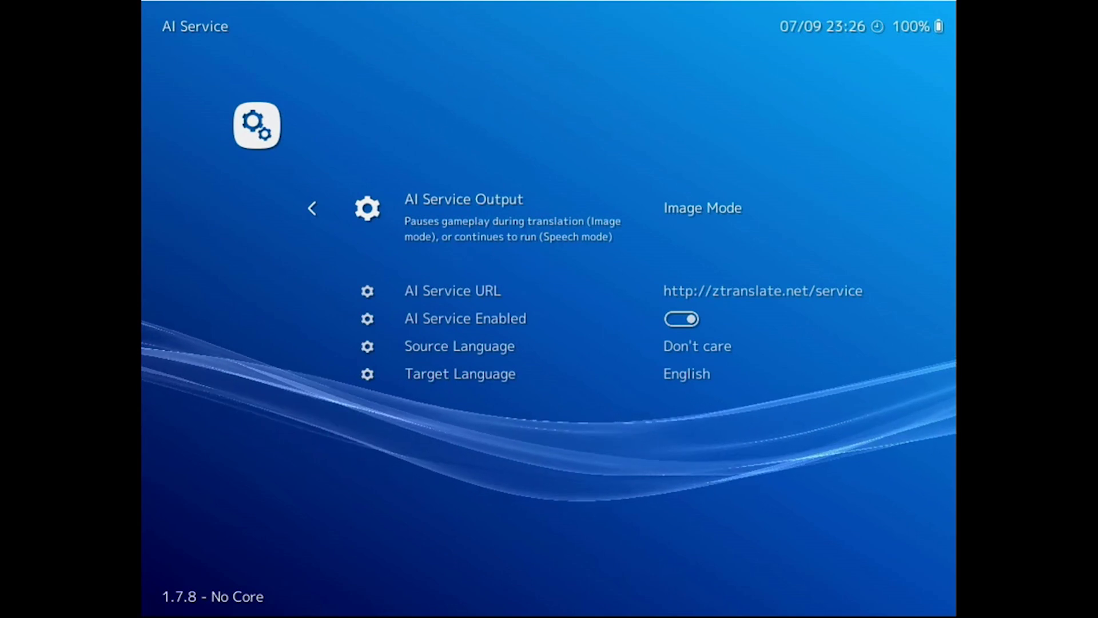
key(Down)
key(Down)
key(Down)
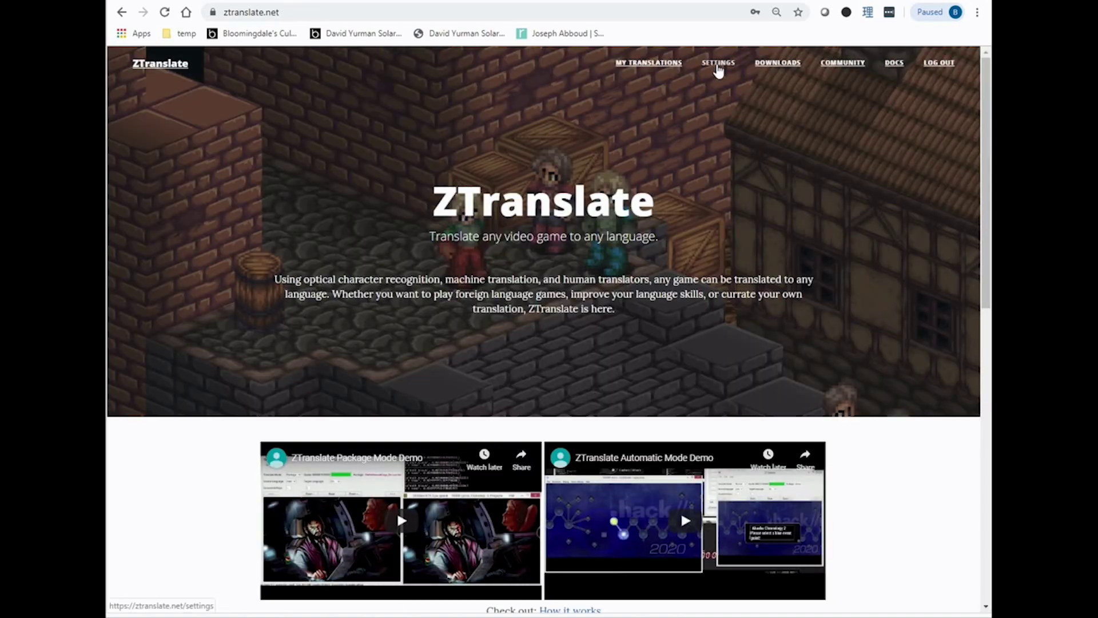
- Open ZTranslate's SETTINGS page and select the full API KEY under Quota
click(719, 64)
scroll(696, 240, down, 2)
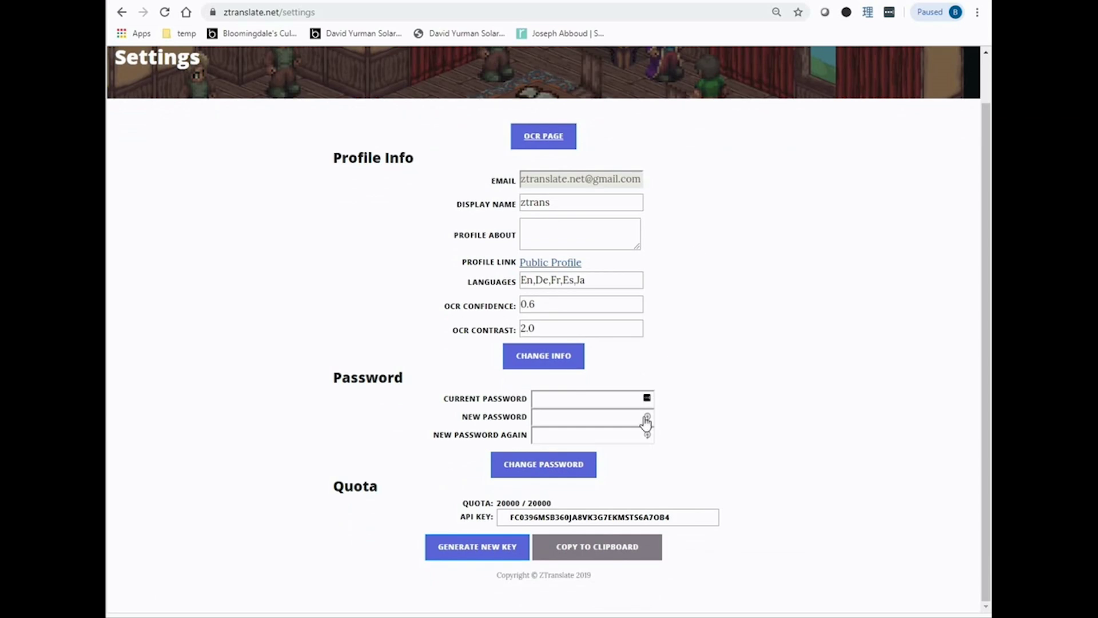
drag(674, 517, 509, 517)
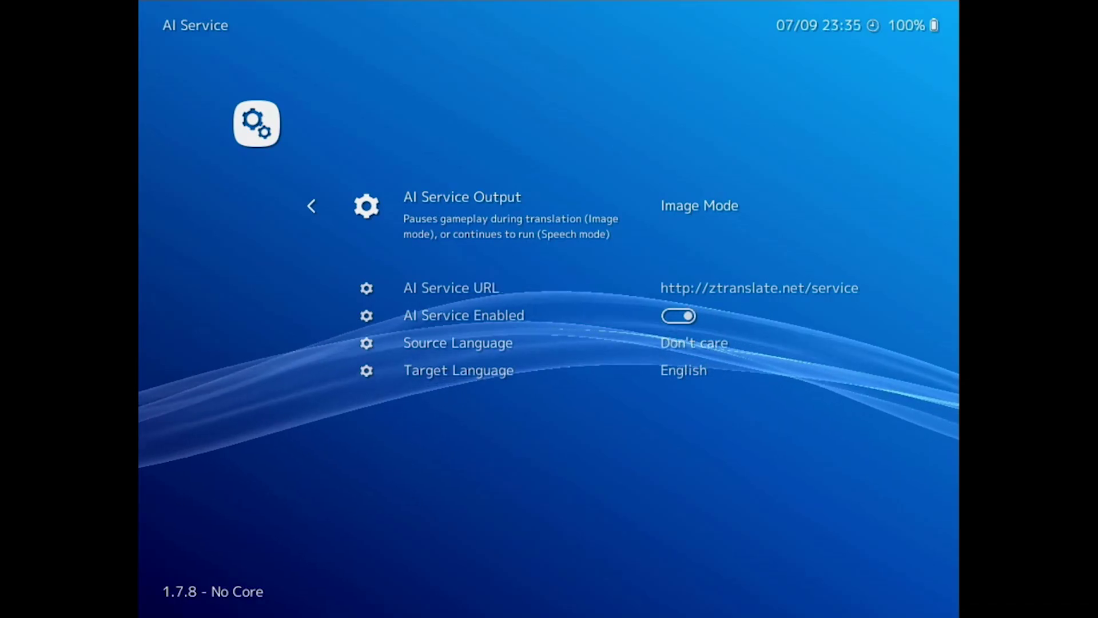
key(Down)
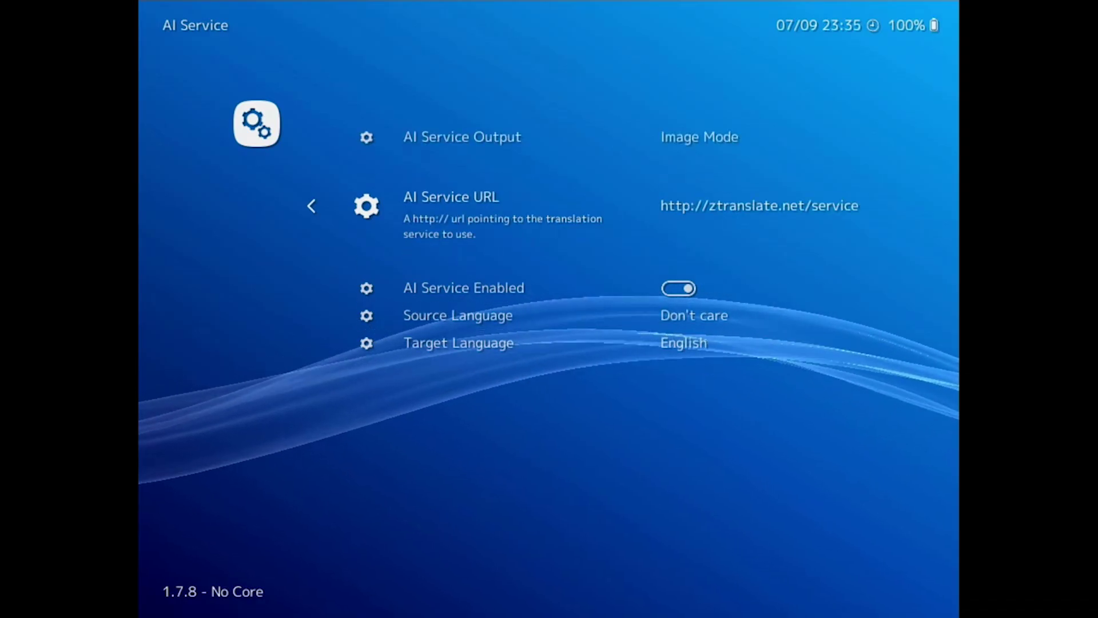
key(Return)
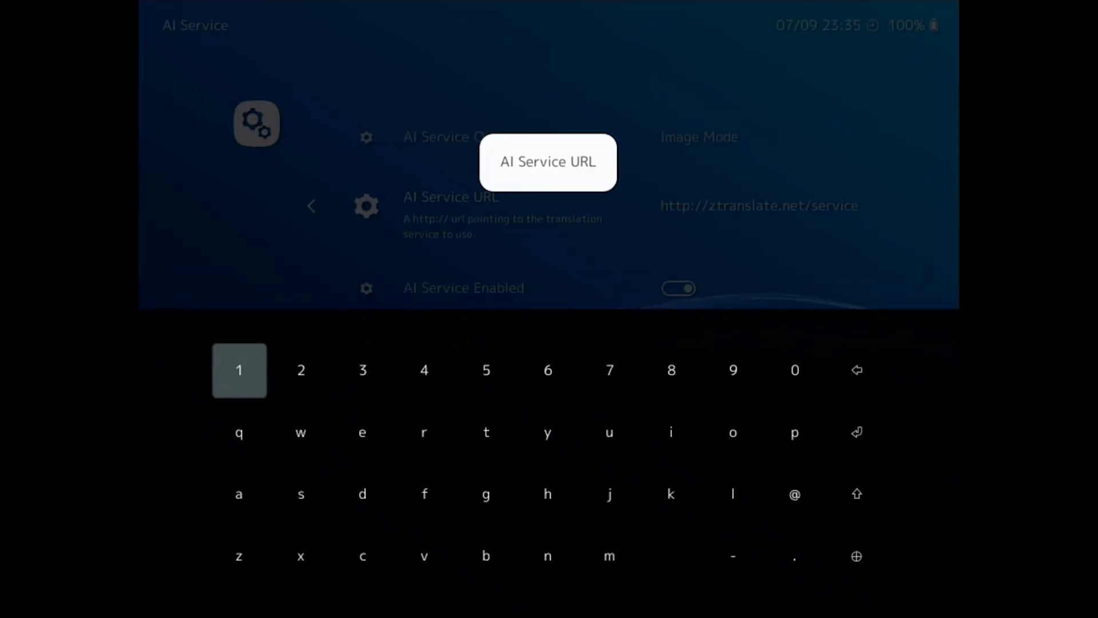
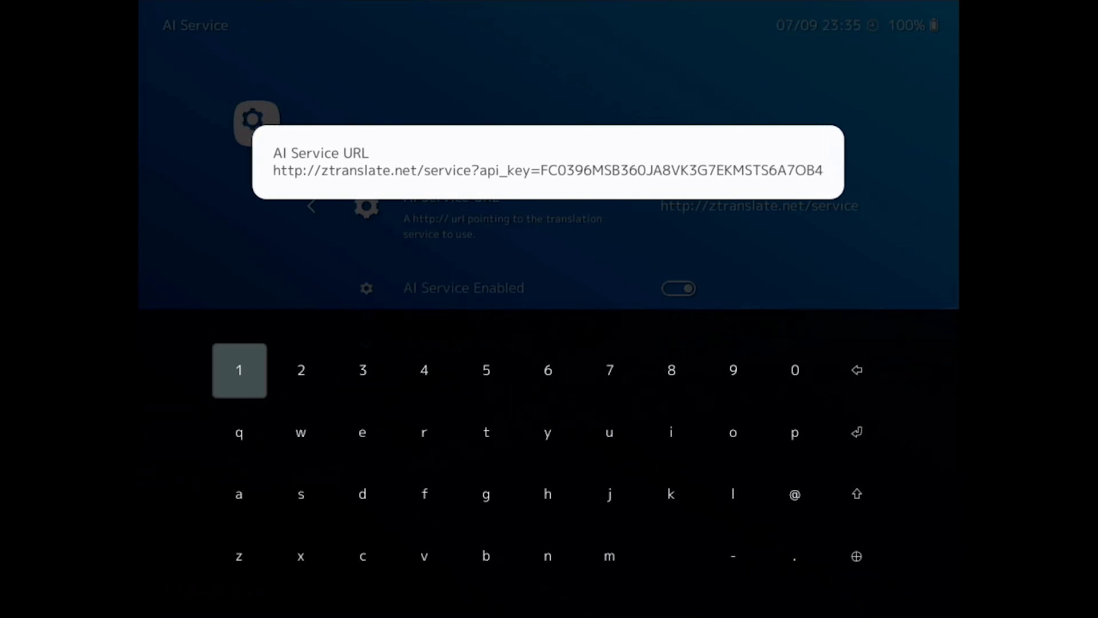
key(Return)
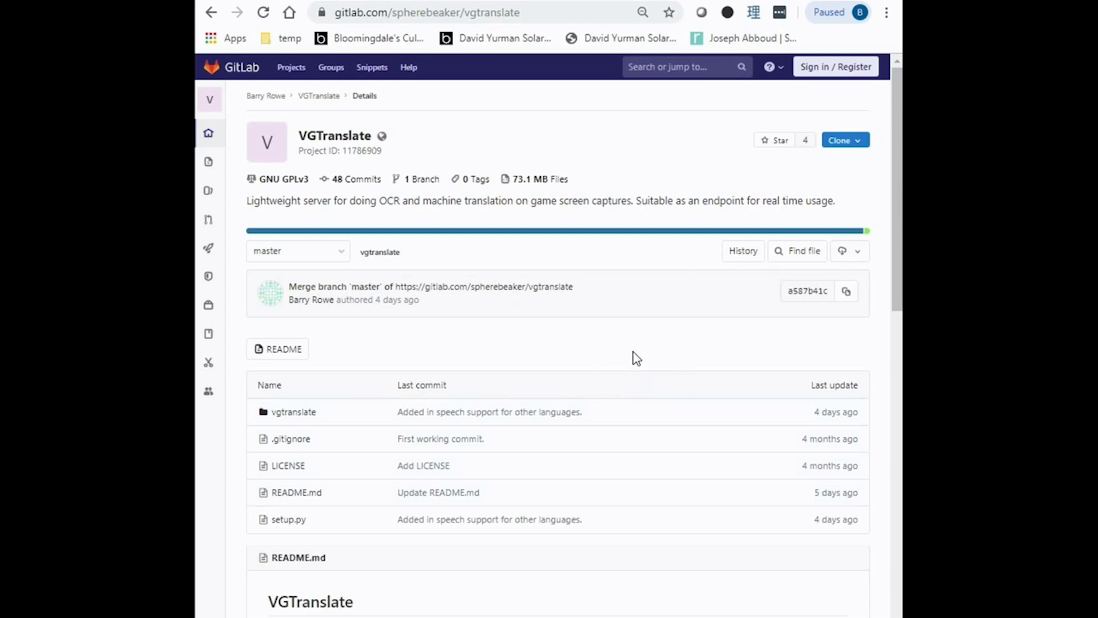
- Save the vgtranslate_server_v1.02.zip link from the README's Installation section to disk
scroll(636, 357, down, 6)
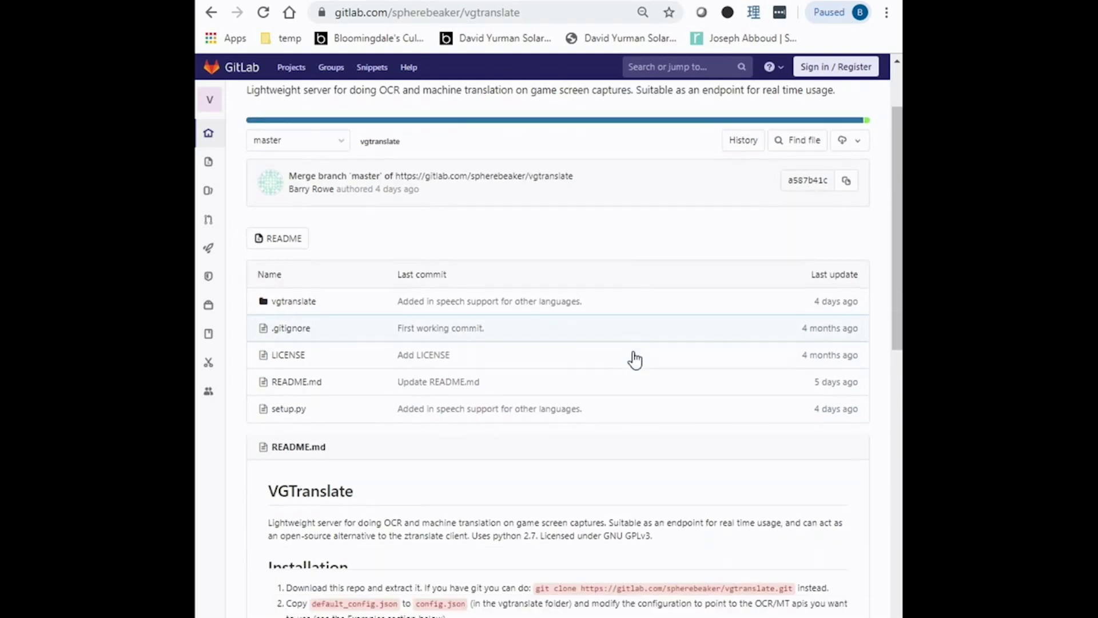
scroll(634, 357, down, 1)
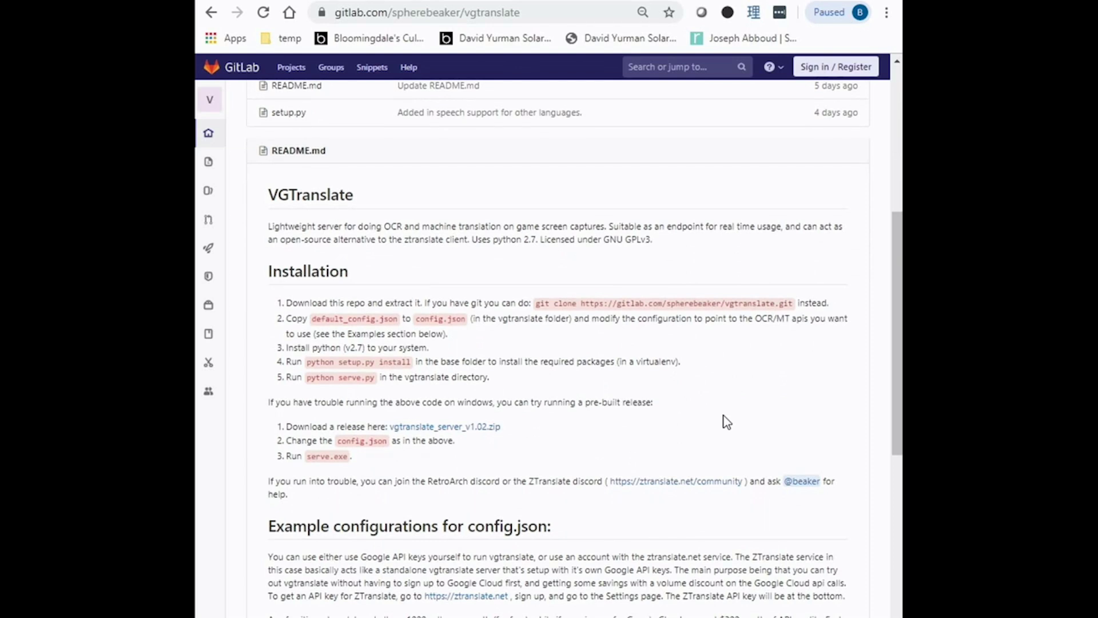
right_click(474, 433)
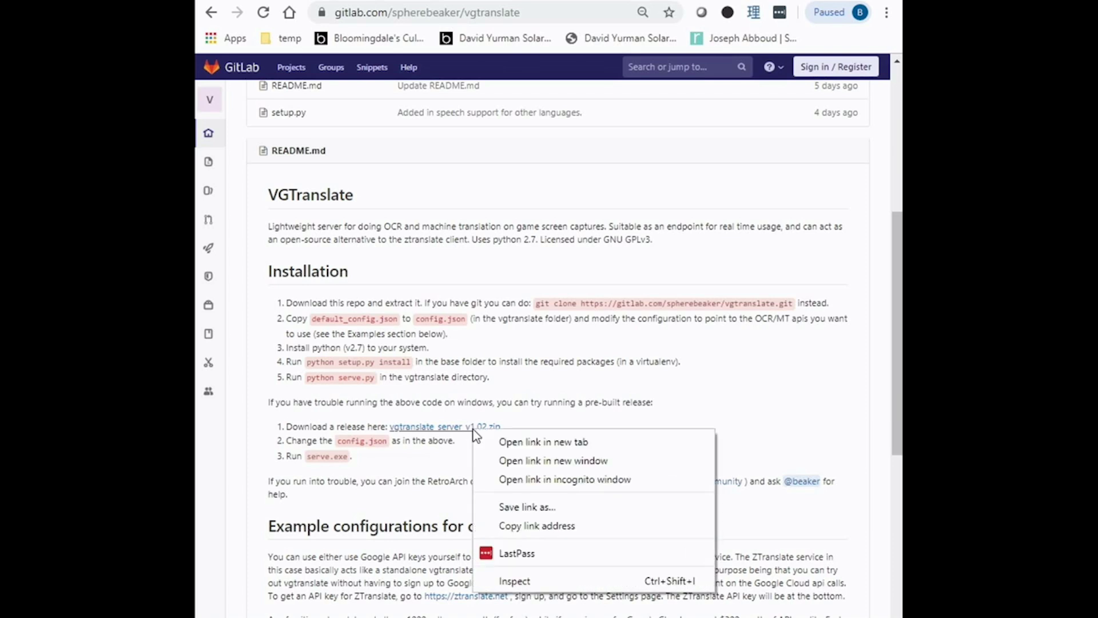
click(524, 507)
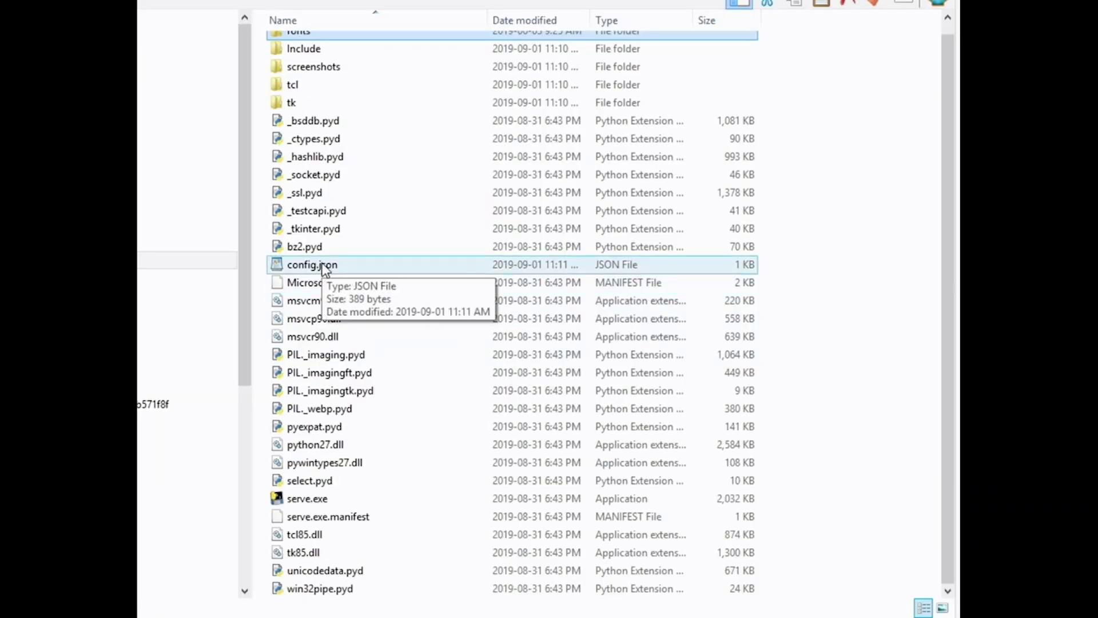
- Paste the API key into config.json's user_api_key, save it, and launch serve.exe
double_click(324, 265)
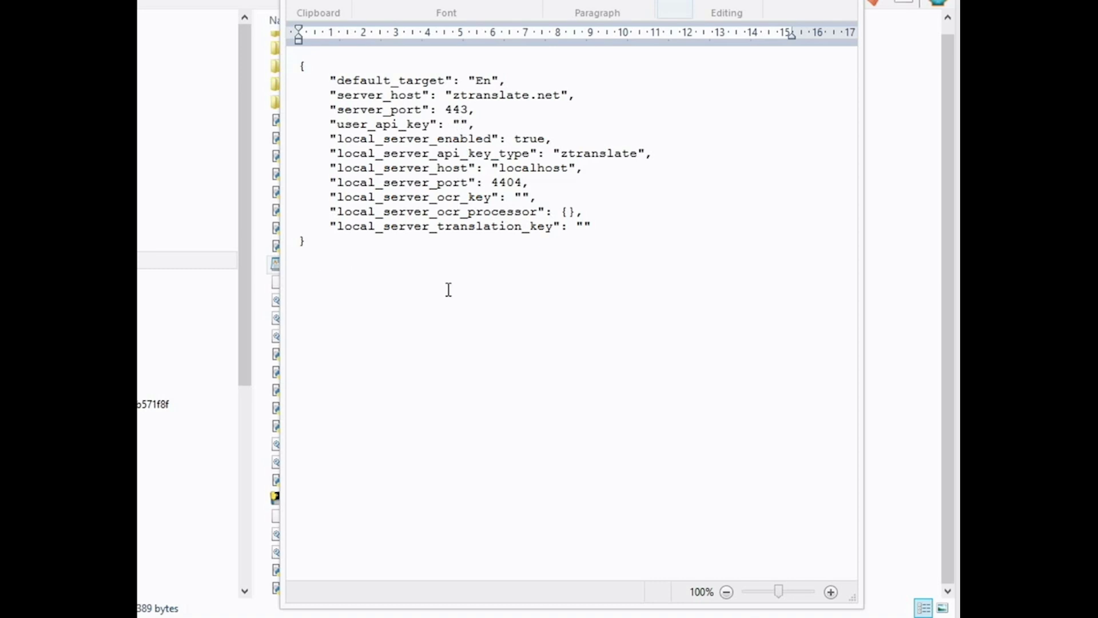
key(ctrl+v)
key(ctrl+s)
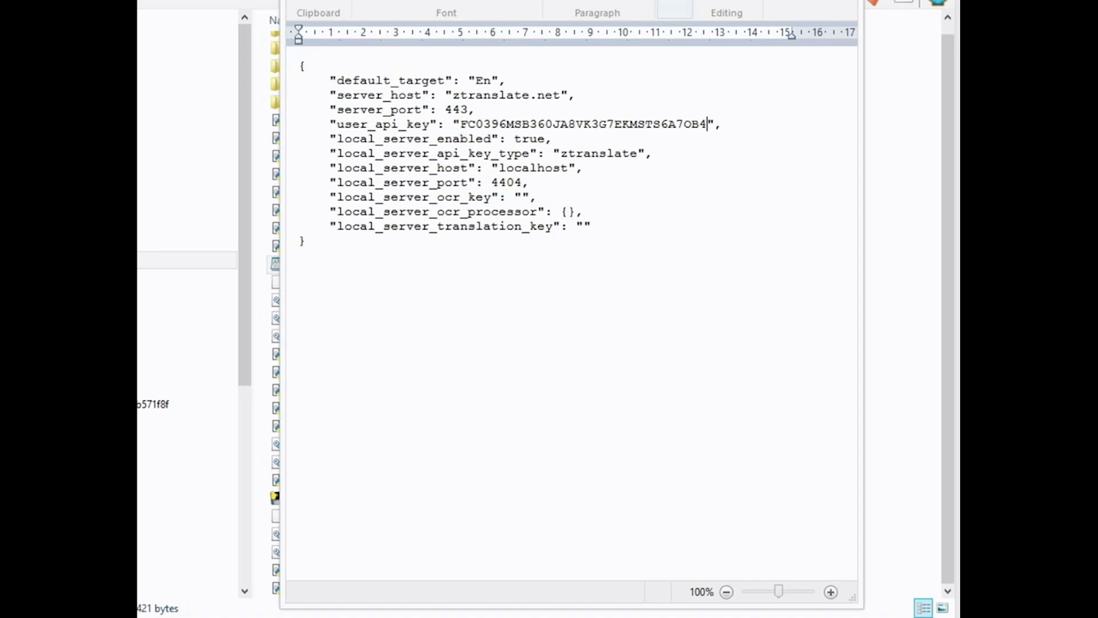
key(alt+F4)
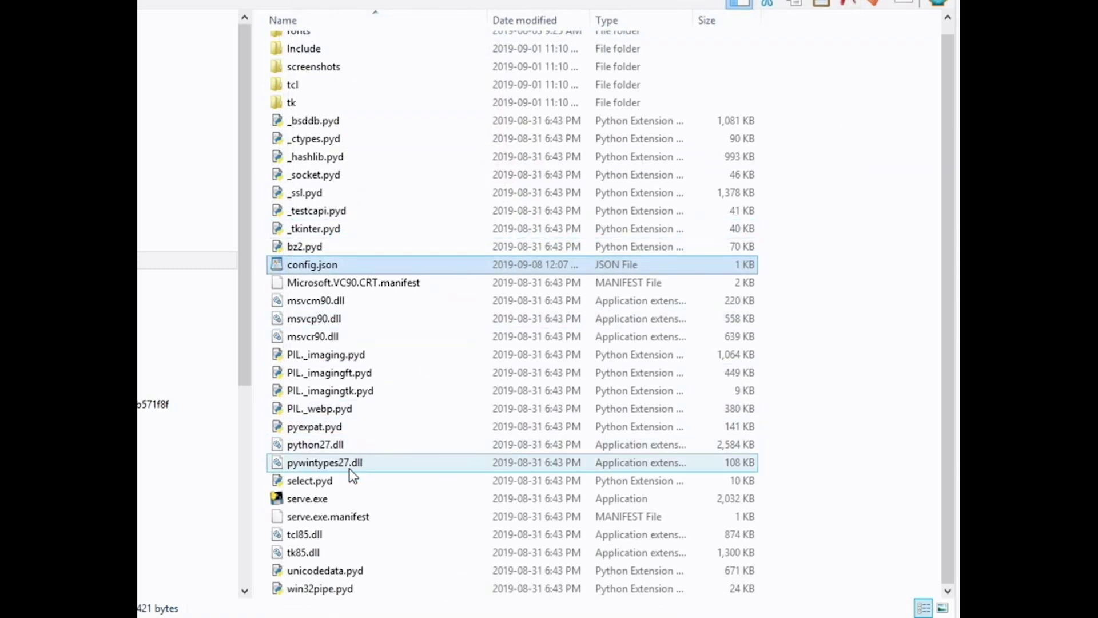
double_click(314, 497)
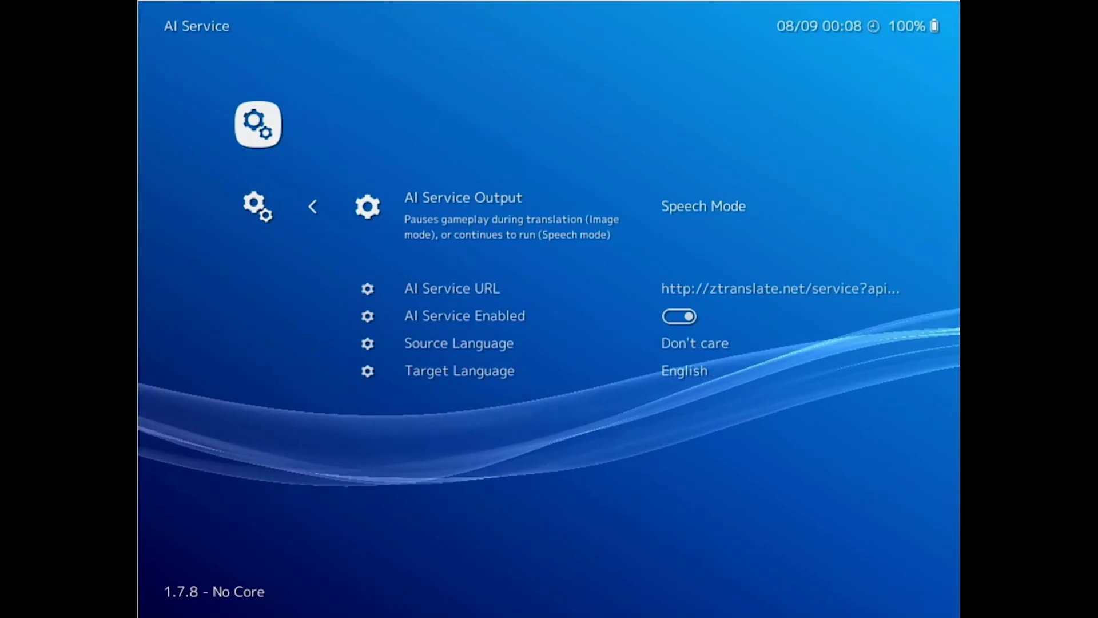
key(Down)
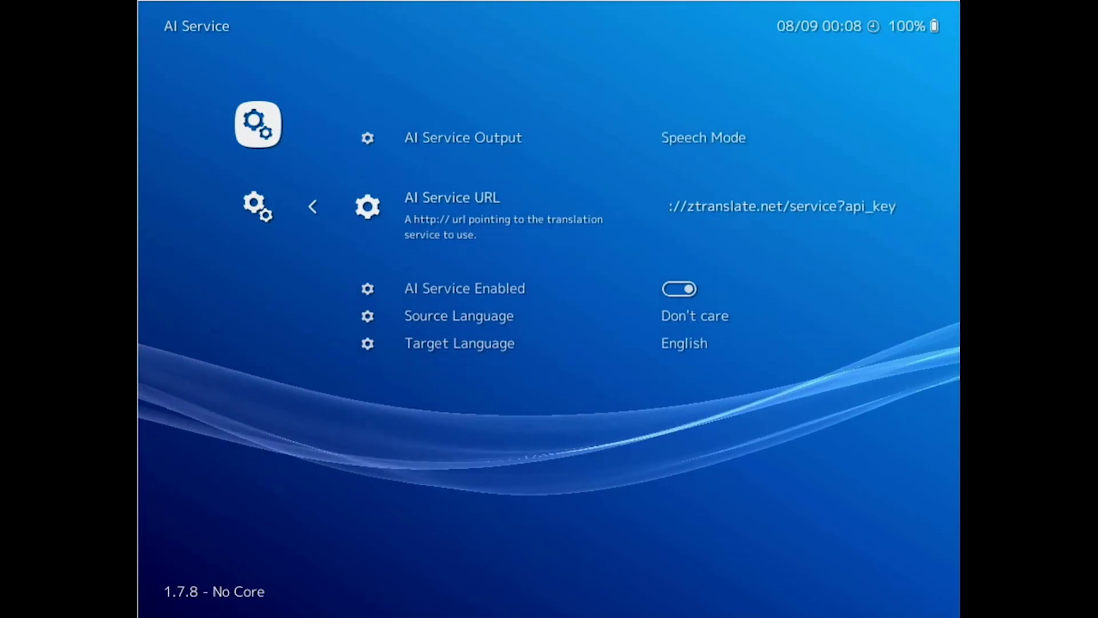
key(Return)
text(h)
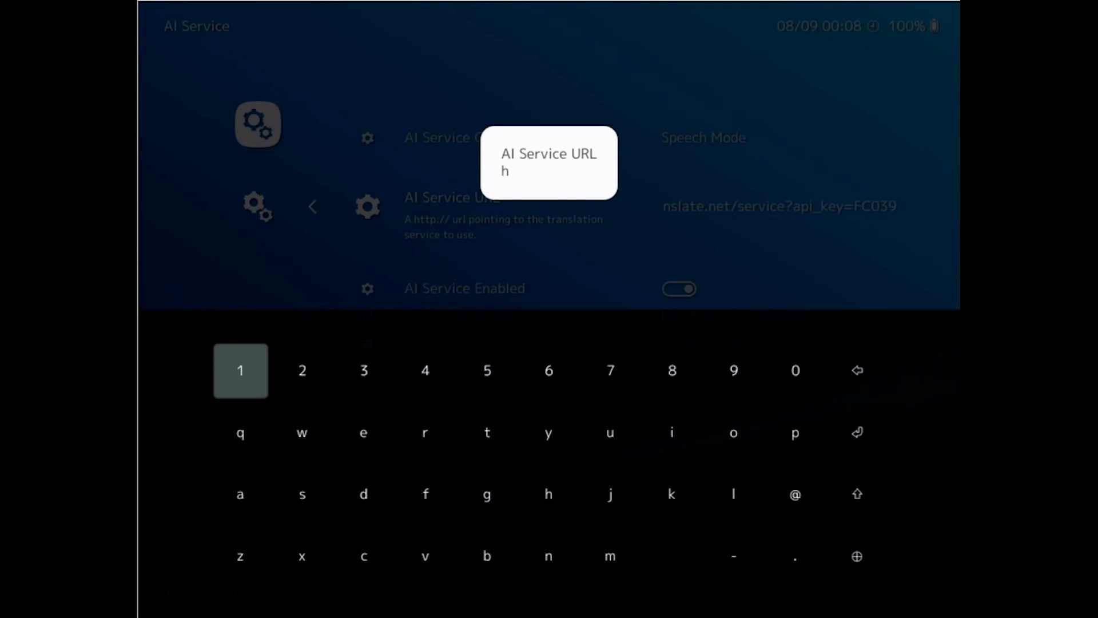
text(ttp://local)
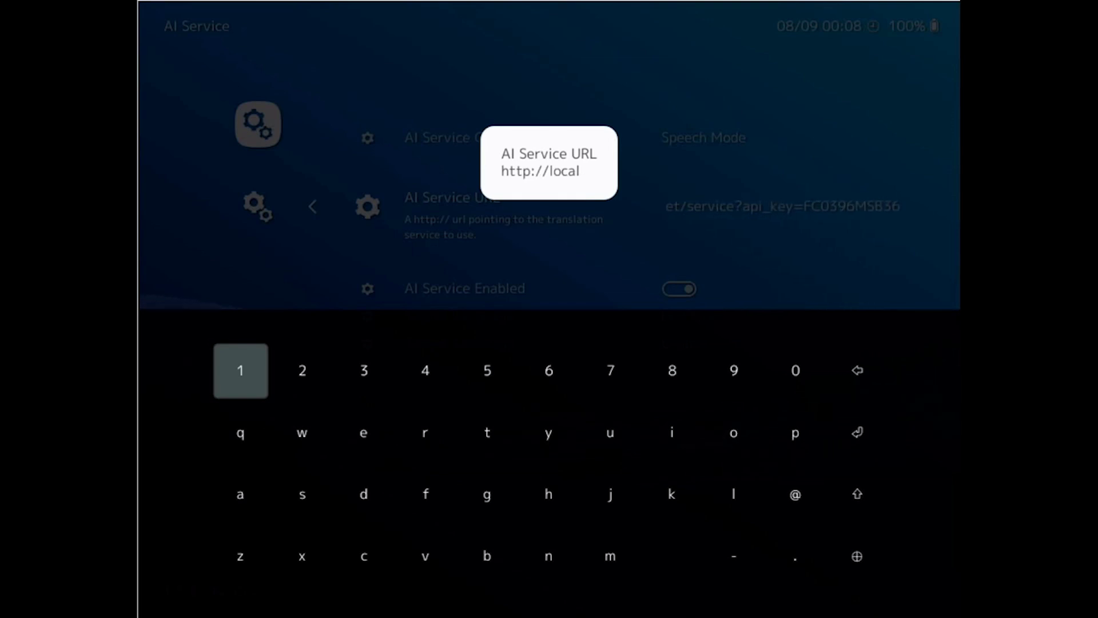
text(host:)
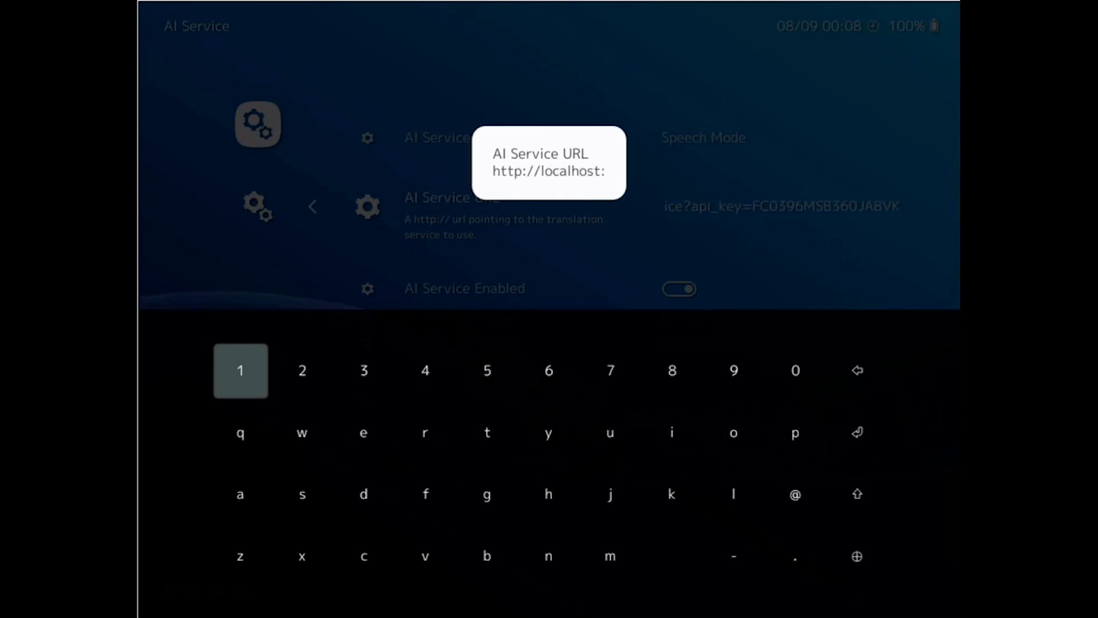
text(4404)
key(Return)
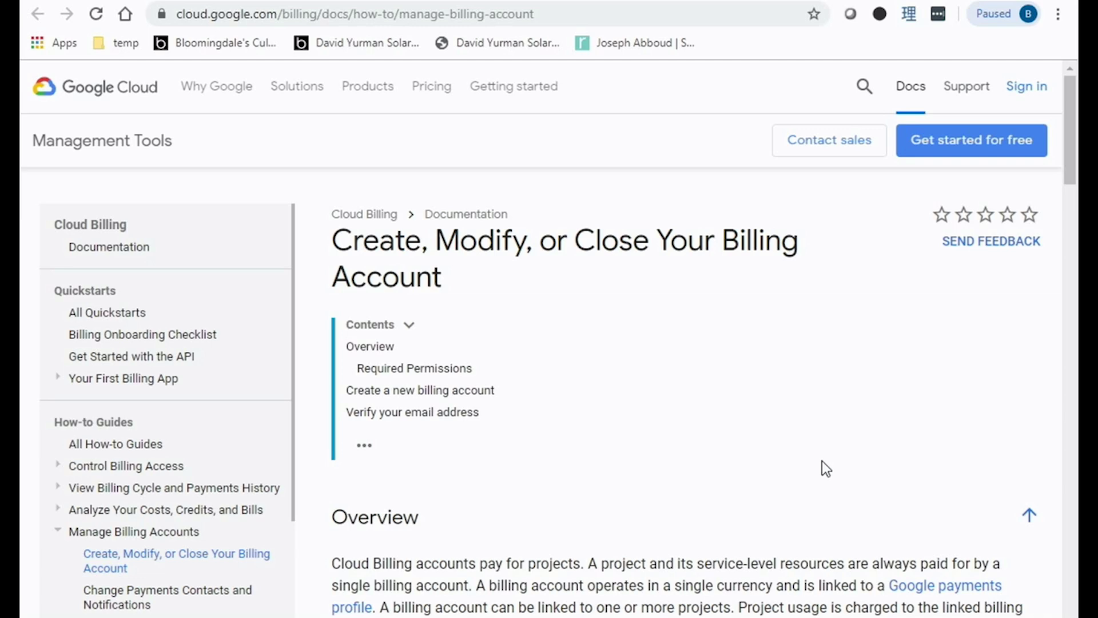
- Scroll the billing account documentation down to the Required Permissions section
scroll(821, 462, down, 8)
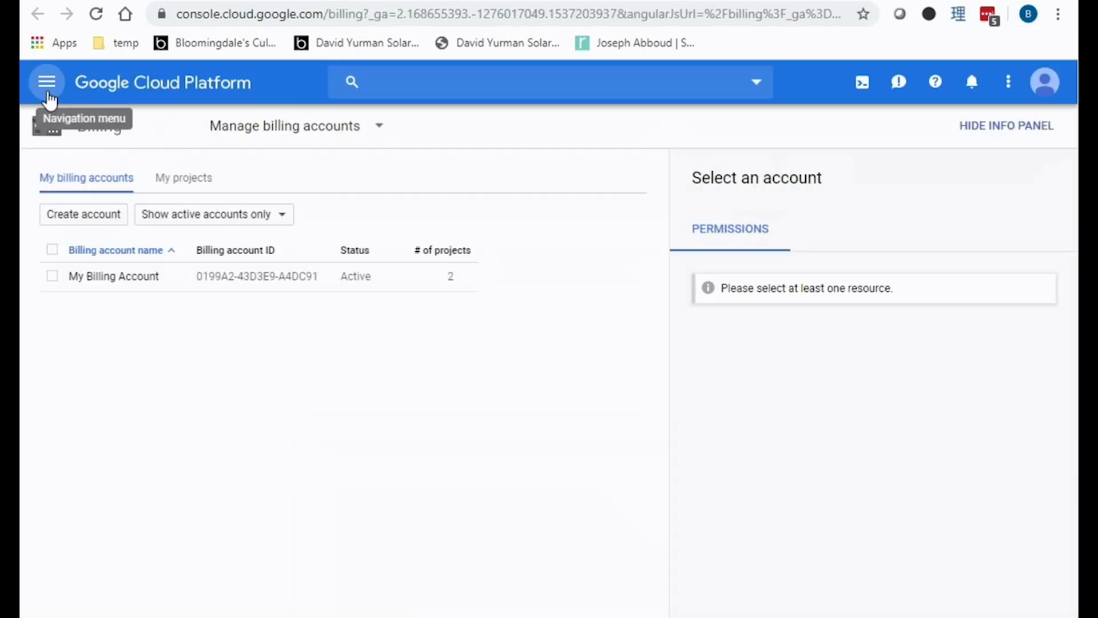
- Create an API key under APIs & Services > Credentials and copy it to the clipboard
click(47, 91)
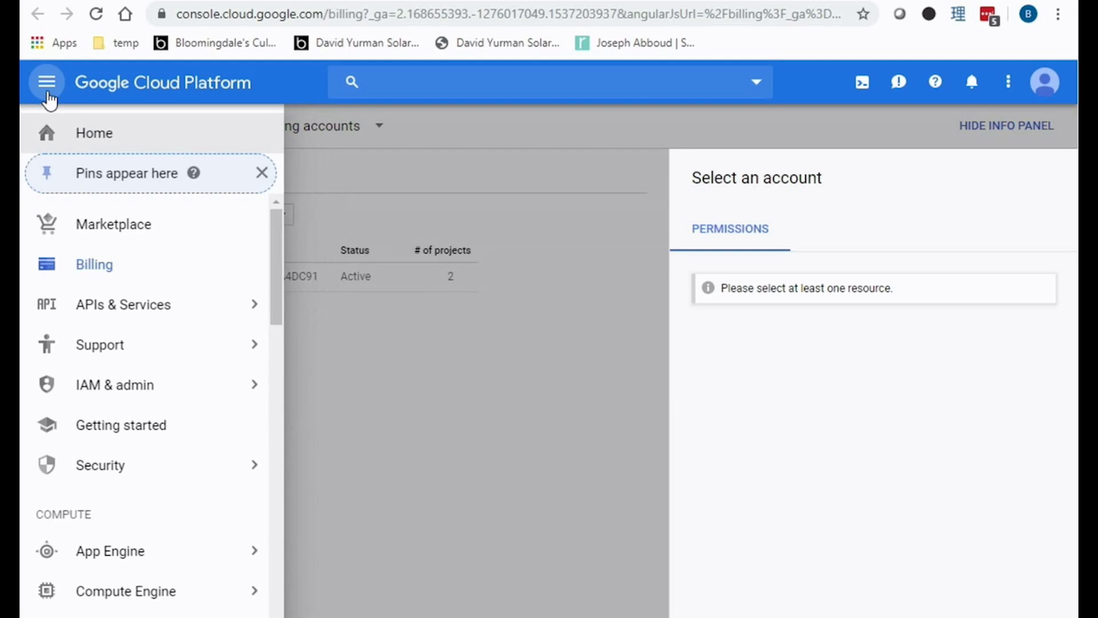
mouse_move(206, 304)
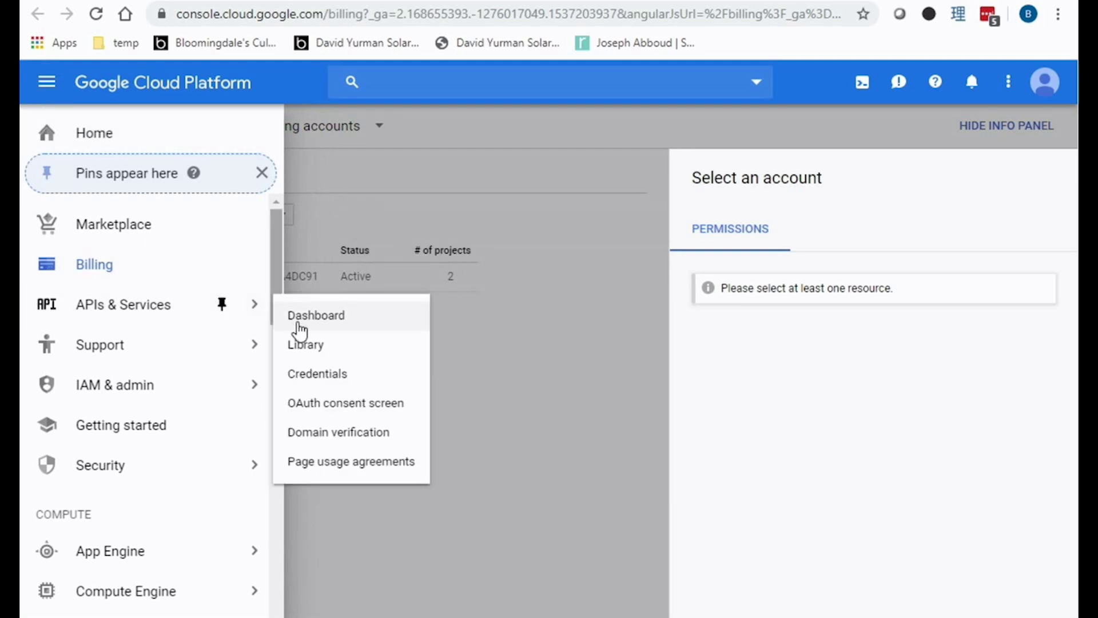
click(337, 382)
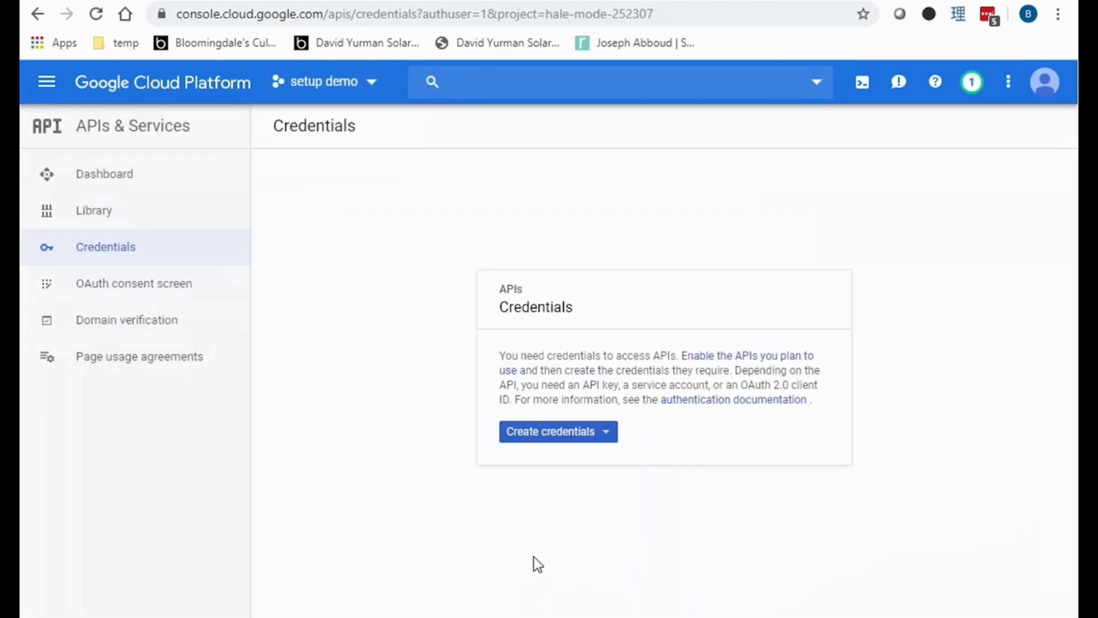
click(545, 436)
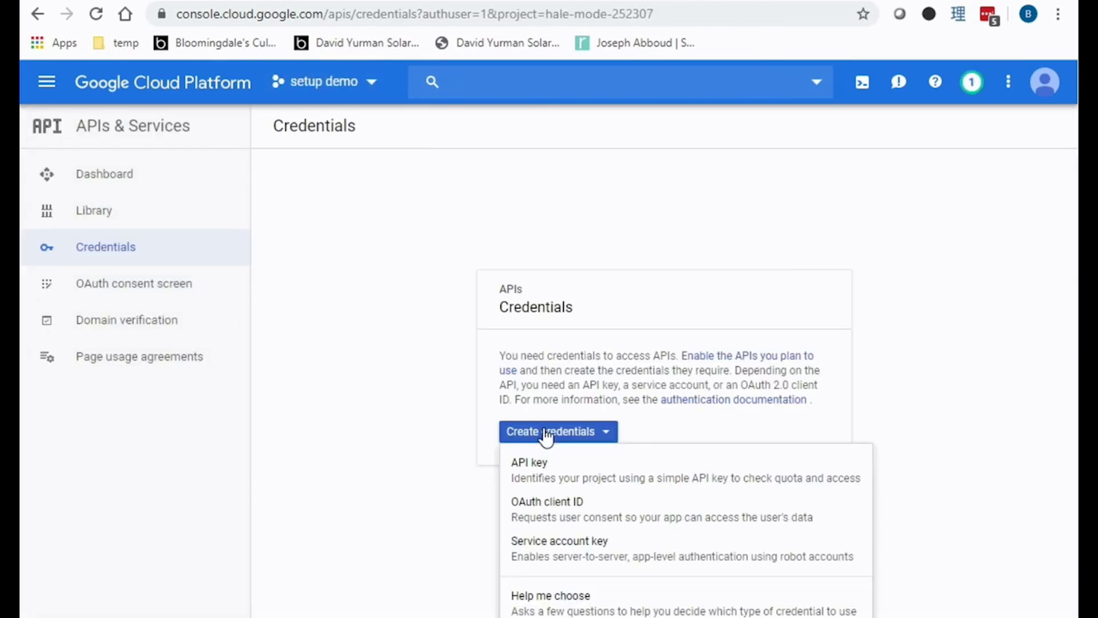
click(579, 479)
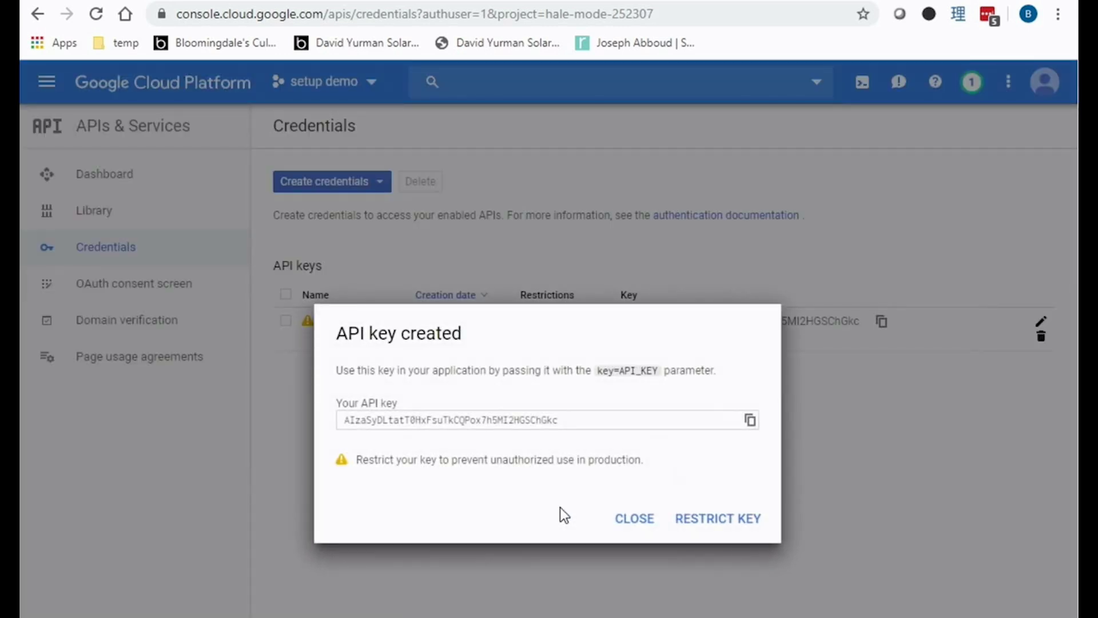
click(750, 424)
click(632, 514)
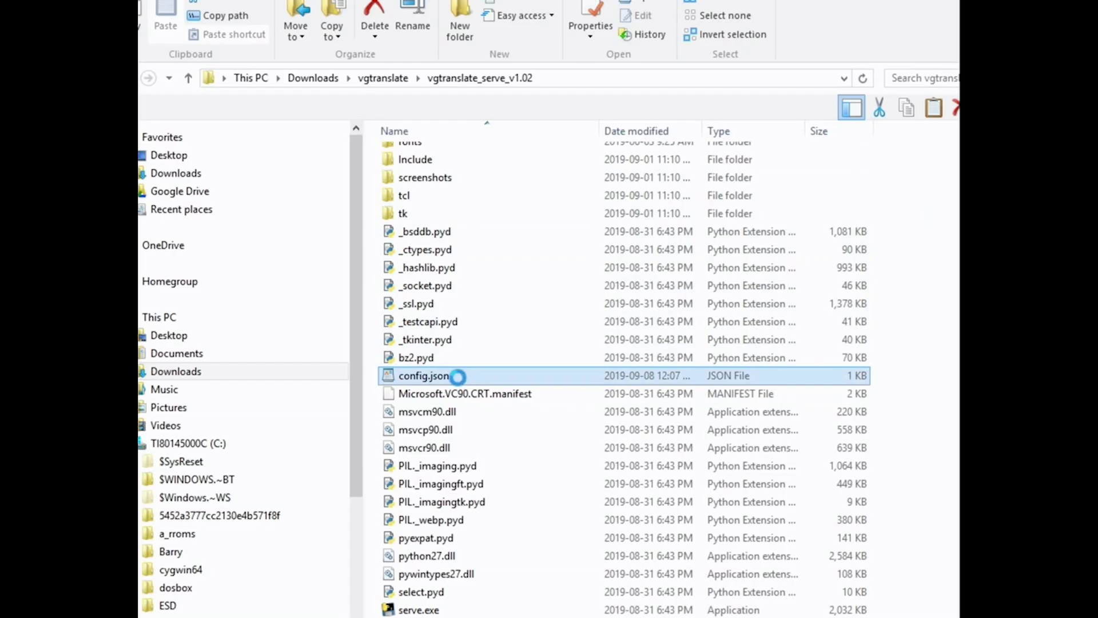
- In config.json, clear user_api_key, paste the Google key into the OCR and translation keys, and set api_key_type to google
double_click(451, 375)
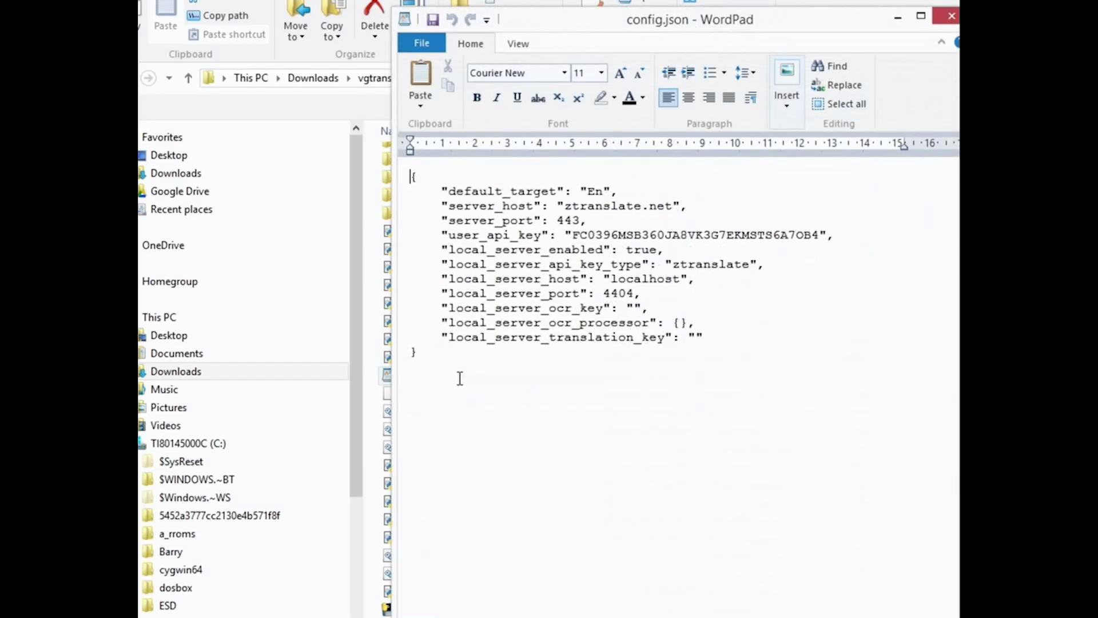
double_click(678, 236)
key(BackSpace)
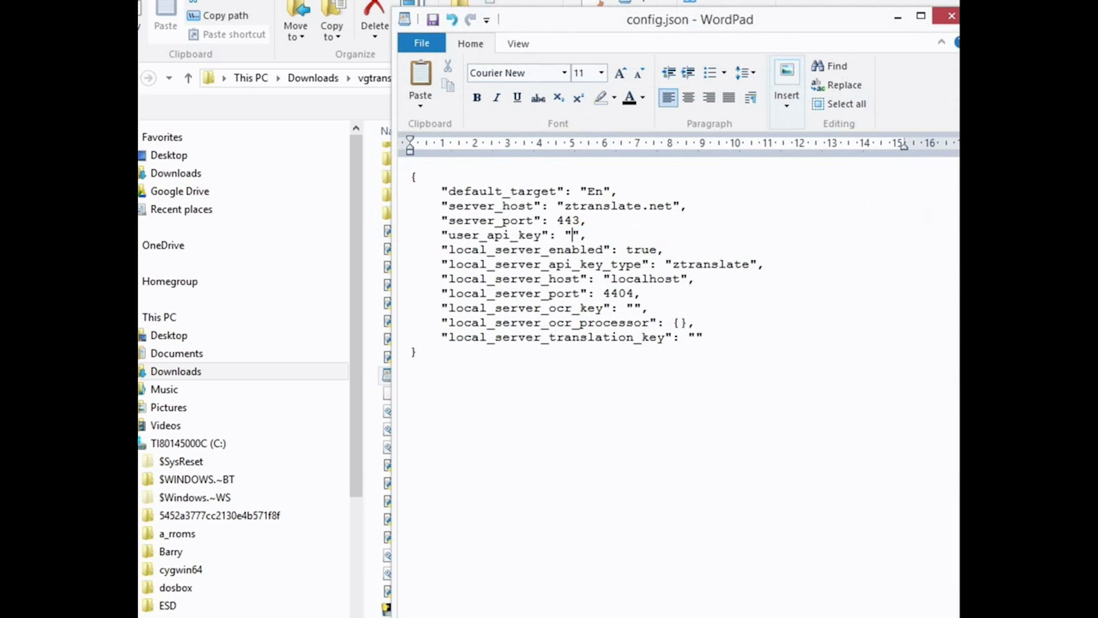
click(632, 308)
key(ctrl+v)
click(695, 337)
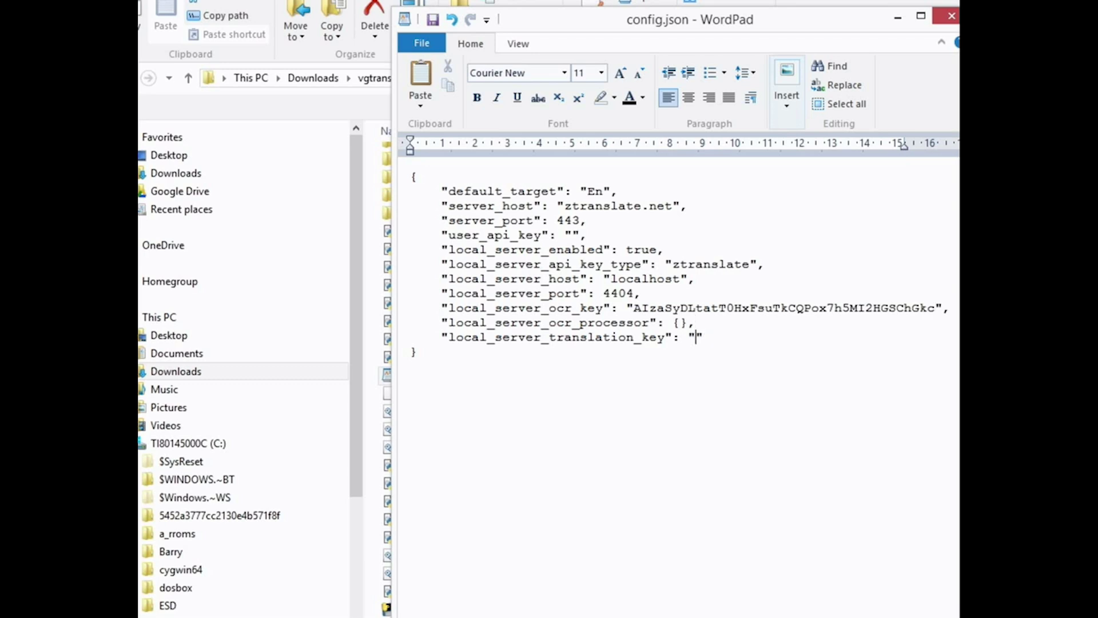
key(ctrl+v)
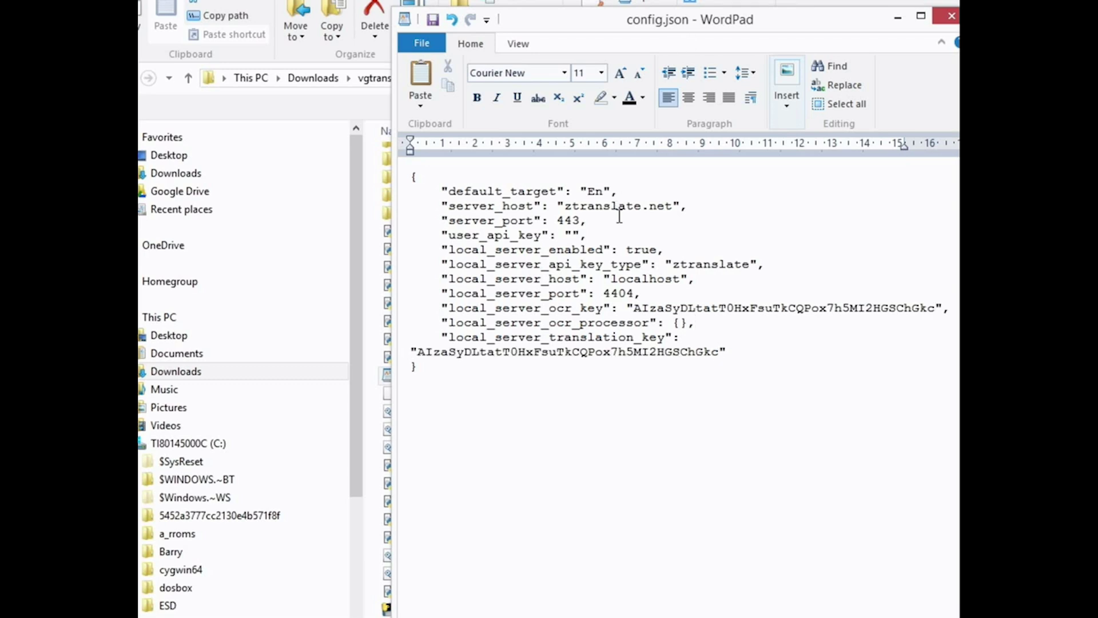
double_click(702, 265)
text(google)
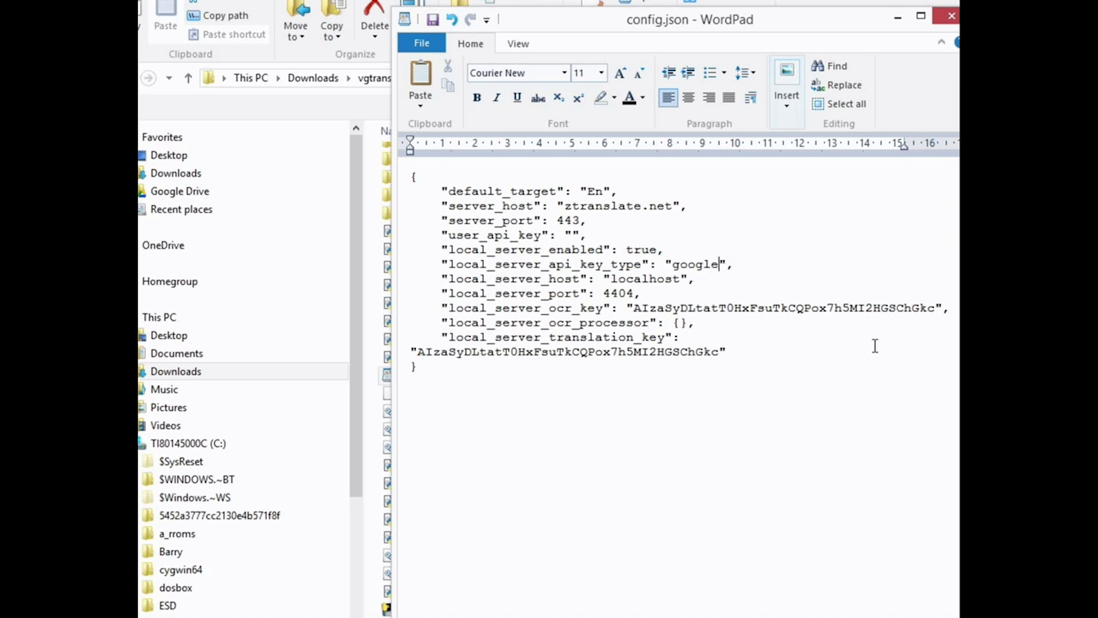
- Save and close config.json, then launch serve.exe to start the local translation server
click(434, 33)
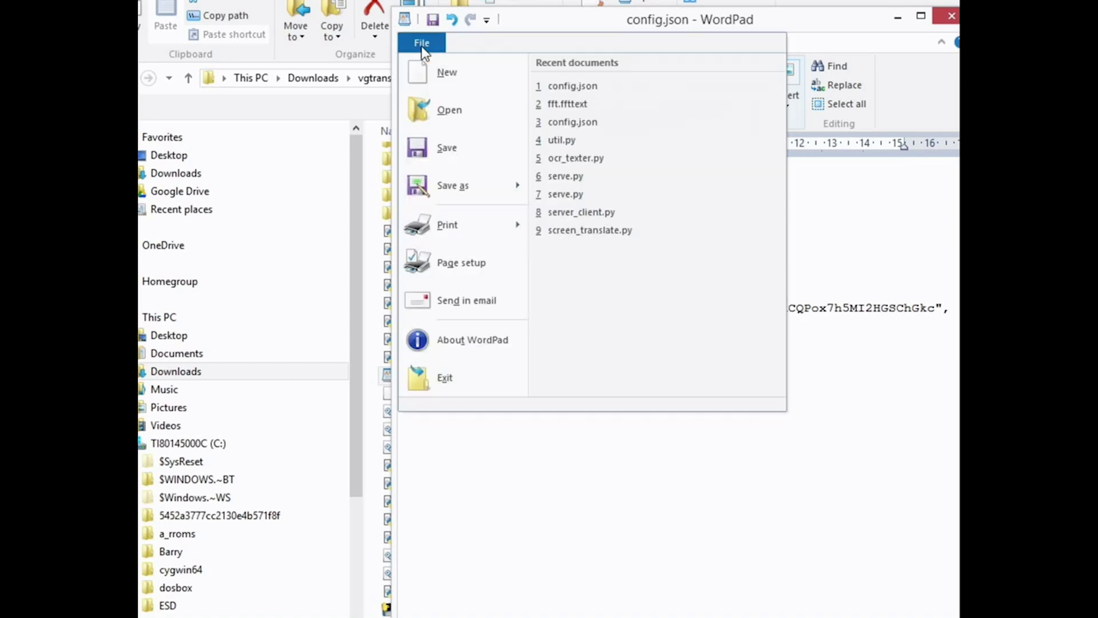
click(448, 154)
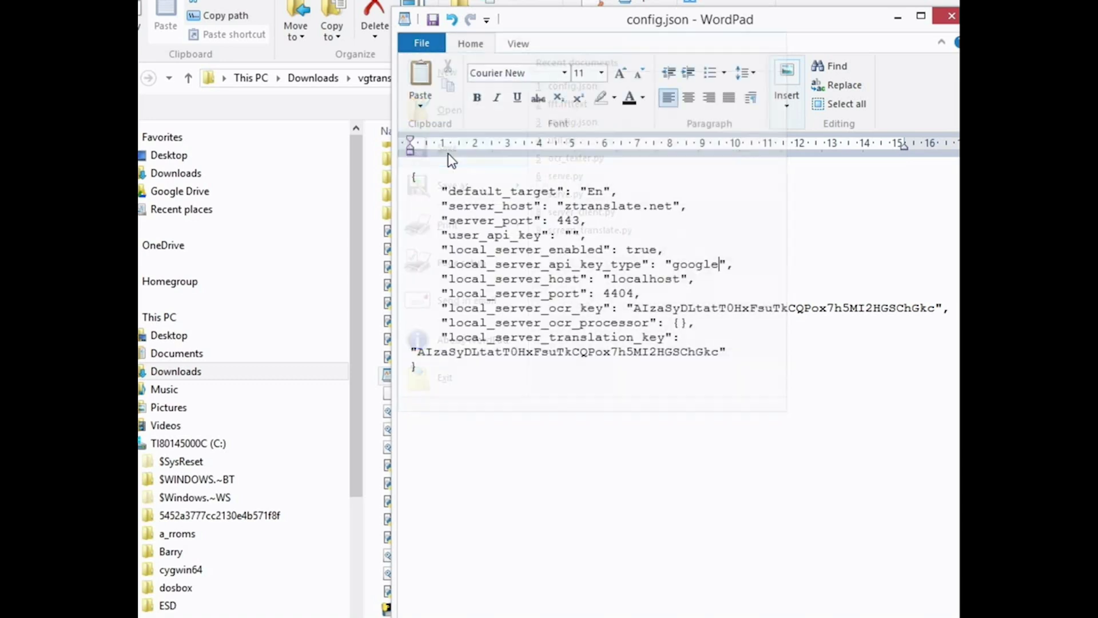
click(947, 18)
double_click(430, 611)
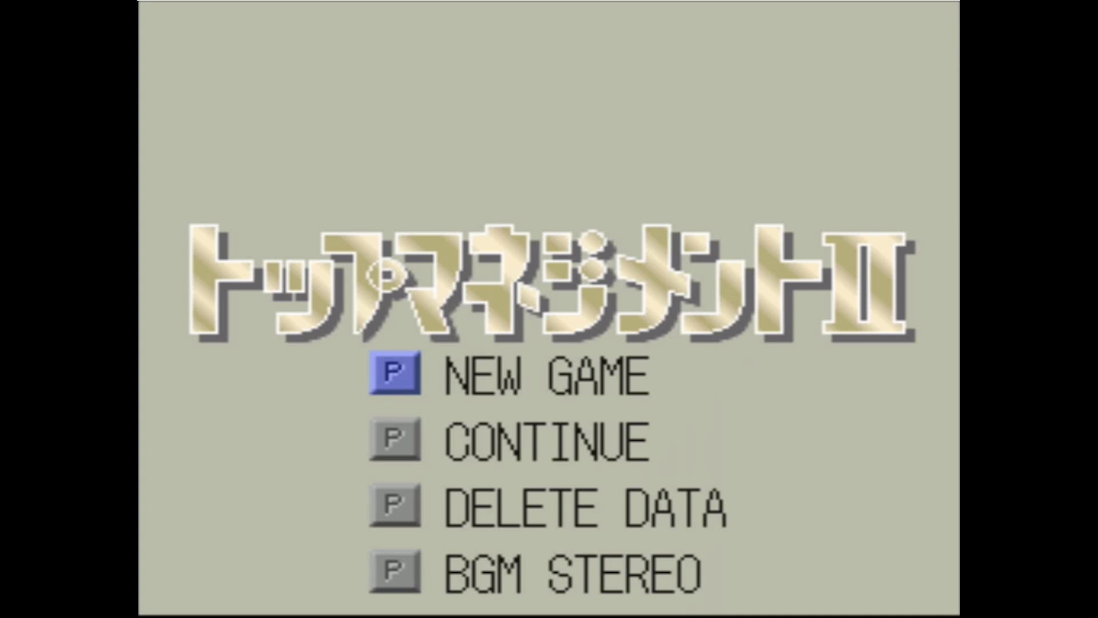
- Choose NEW GAME to begin a new game and reach the era-selection menu
key(Return)
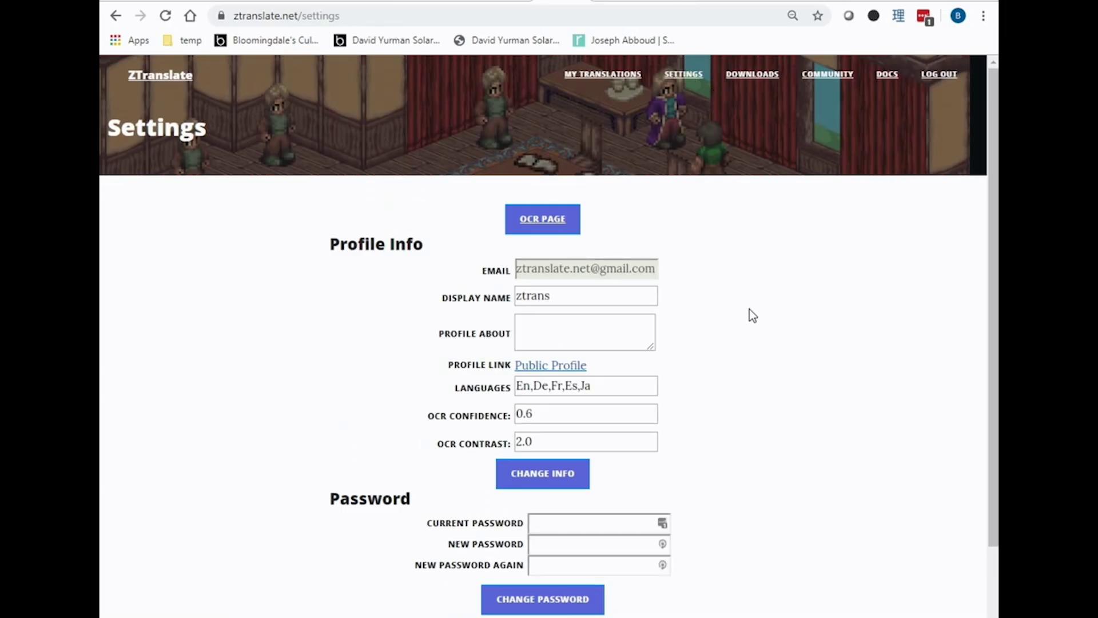
- Open ZTranslate's OCR page to view the latest captured image and its recognised texts
click(554, 231)
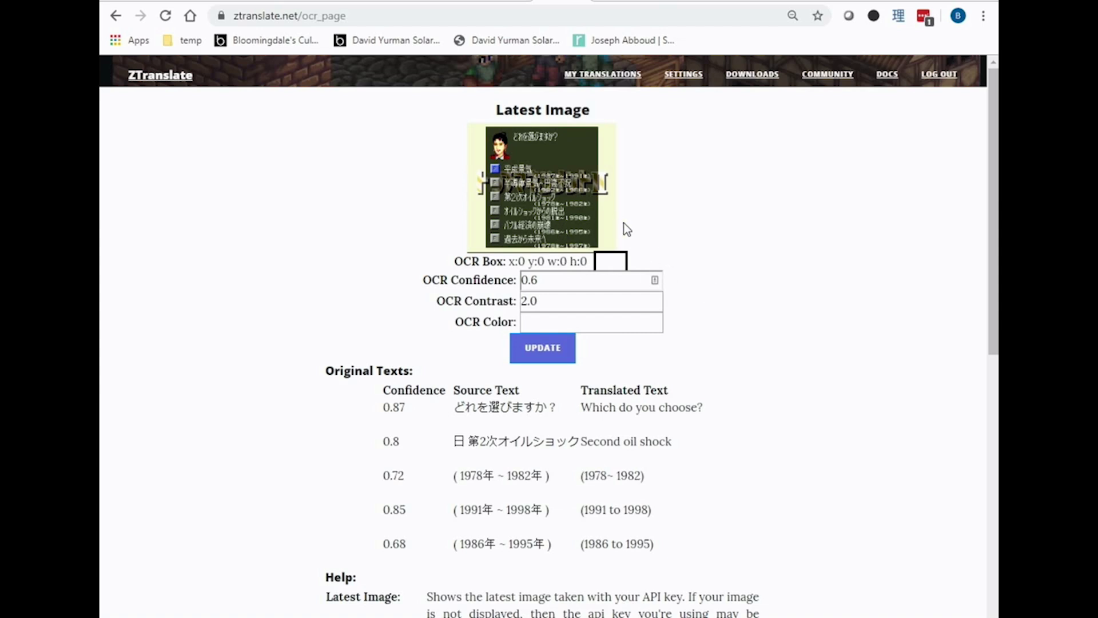
- Change the OCR Contrast from 2.0 to 1.0 and save it
click(526, 299)
key(BackSpace)
text(1)
click(557, 352)
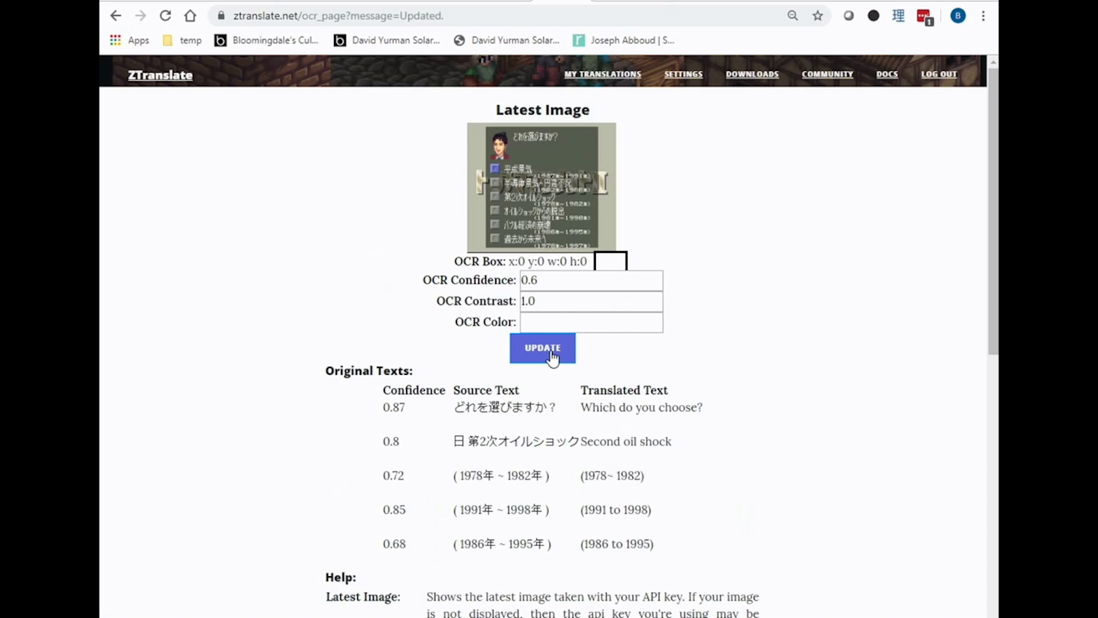
- Set the OCR Color to the white text colour FFFFFF and save it
click(551, 324)
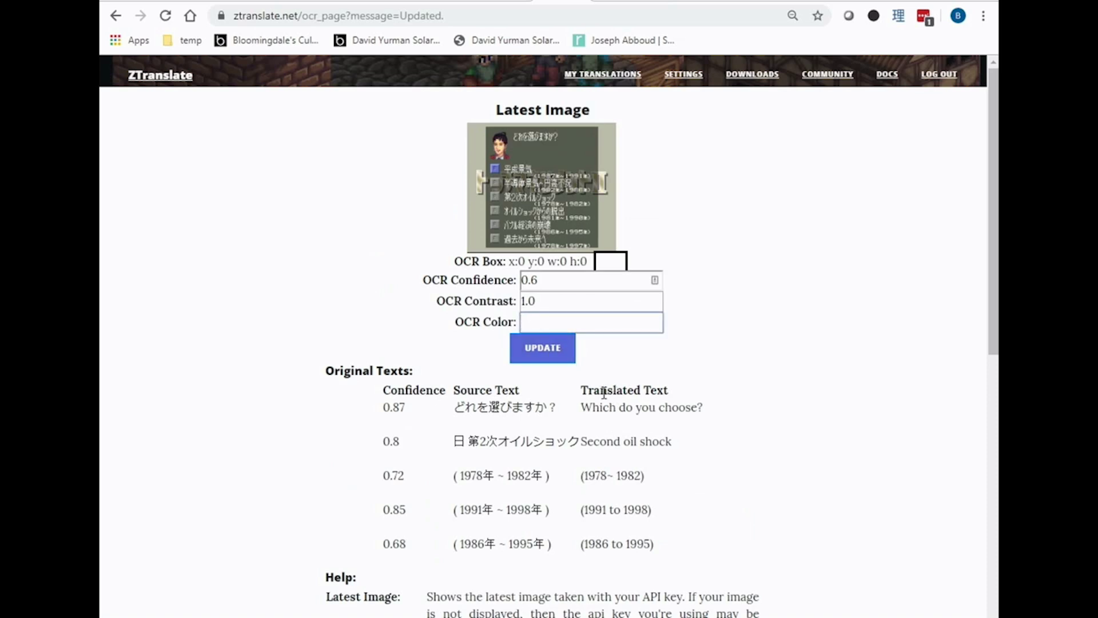
click(523, 195)
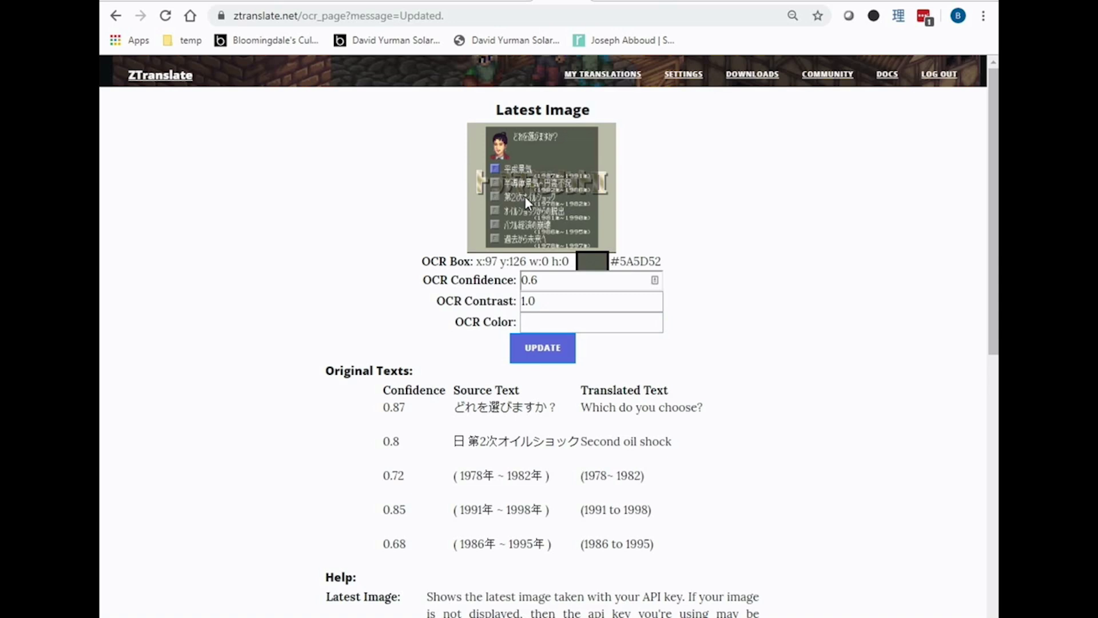
click(526, 194)
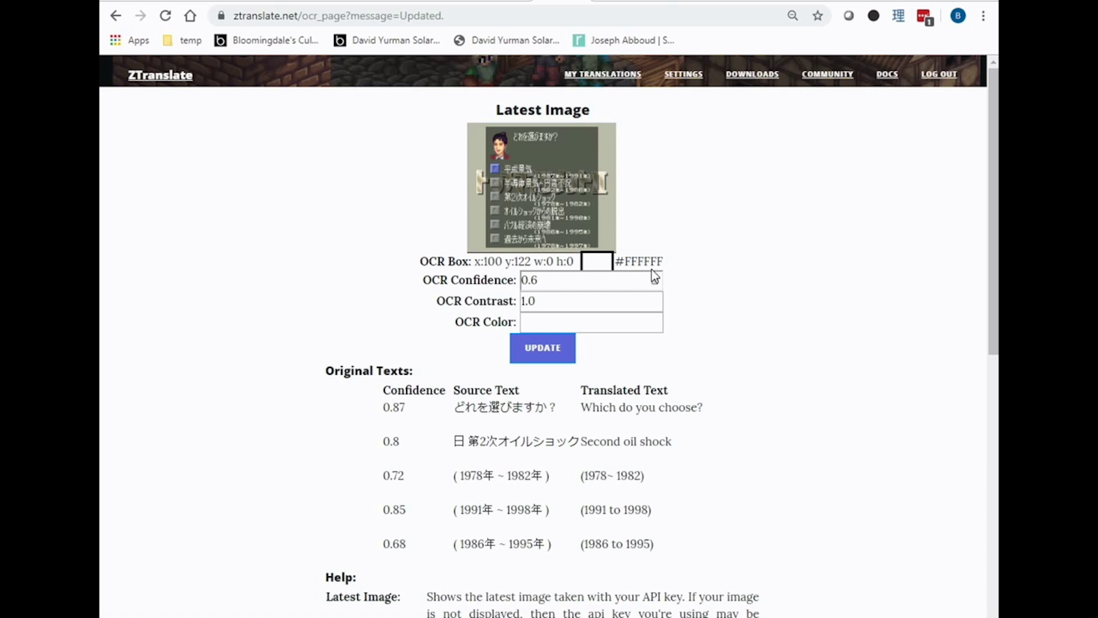
click(562, 321)
text(FFFFFF)
click(555, 353)
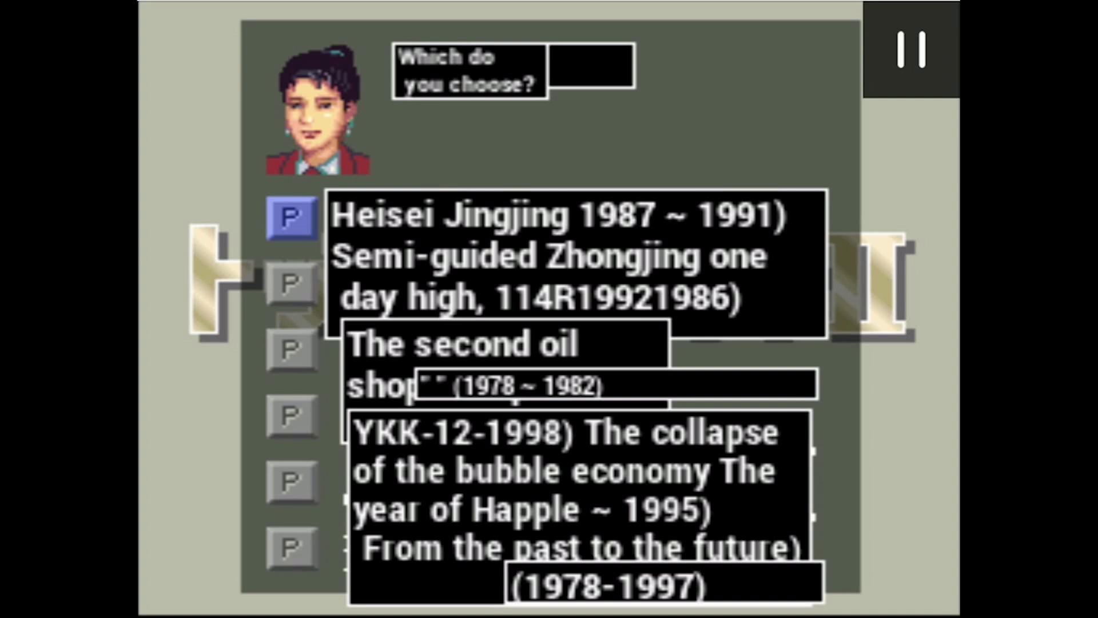
- Advance to company selection, then draw an OCR box at x:51 y:8, 146 by 112
key(Return)
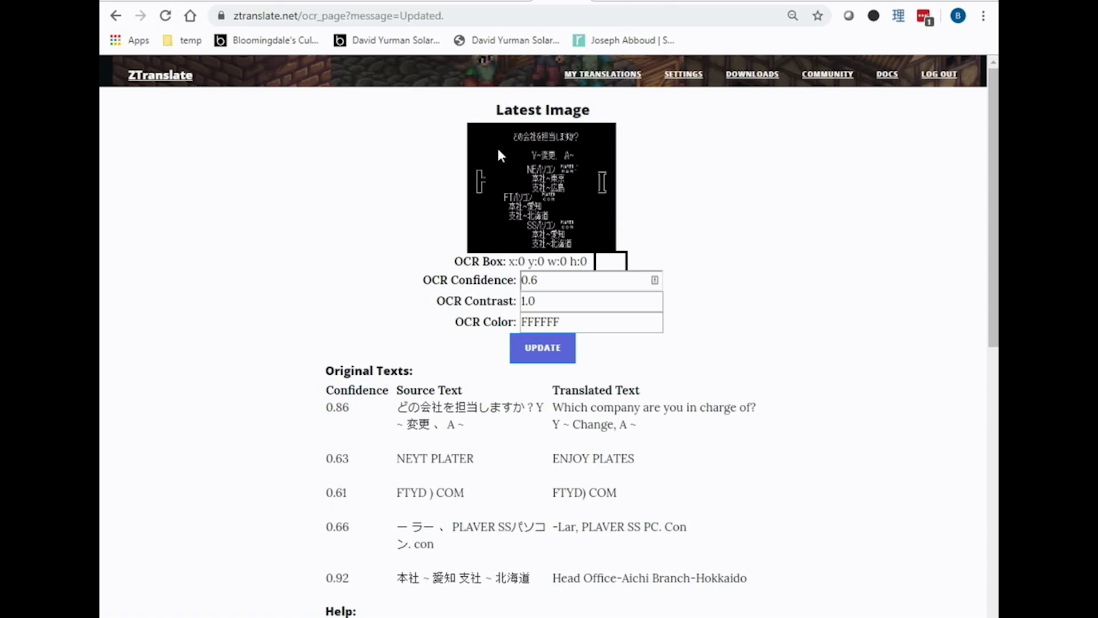
click(496, 125)
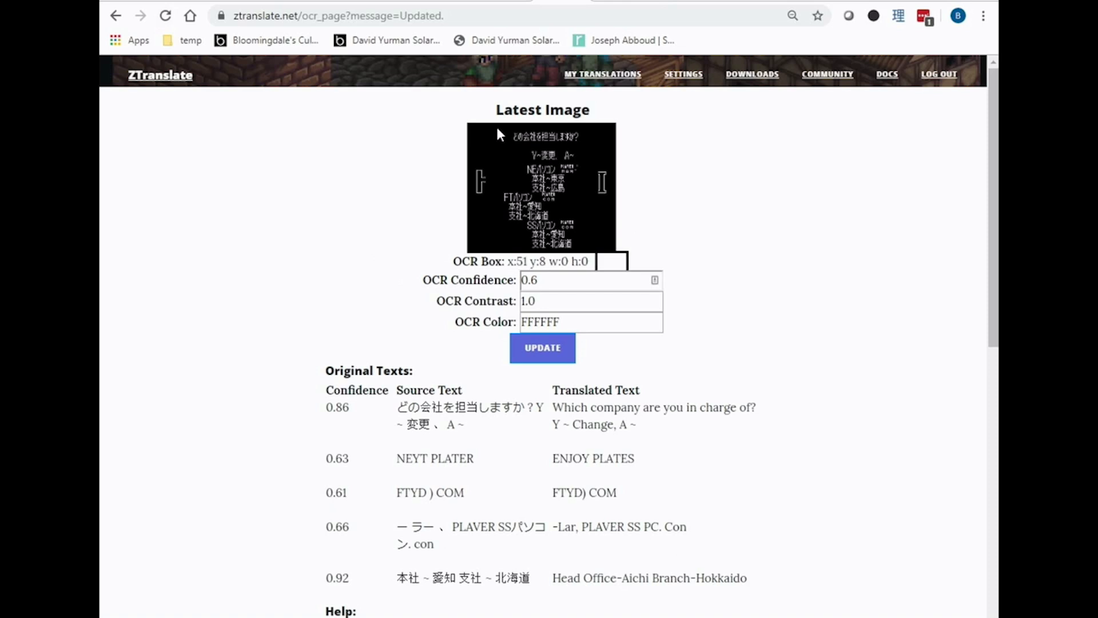
click(581, 190)
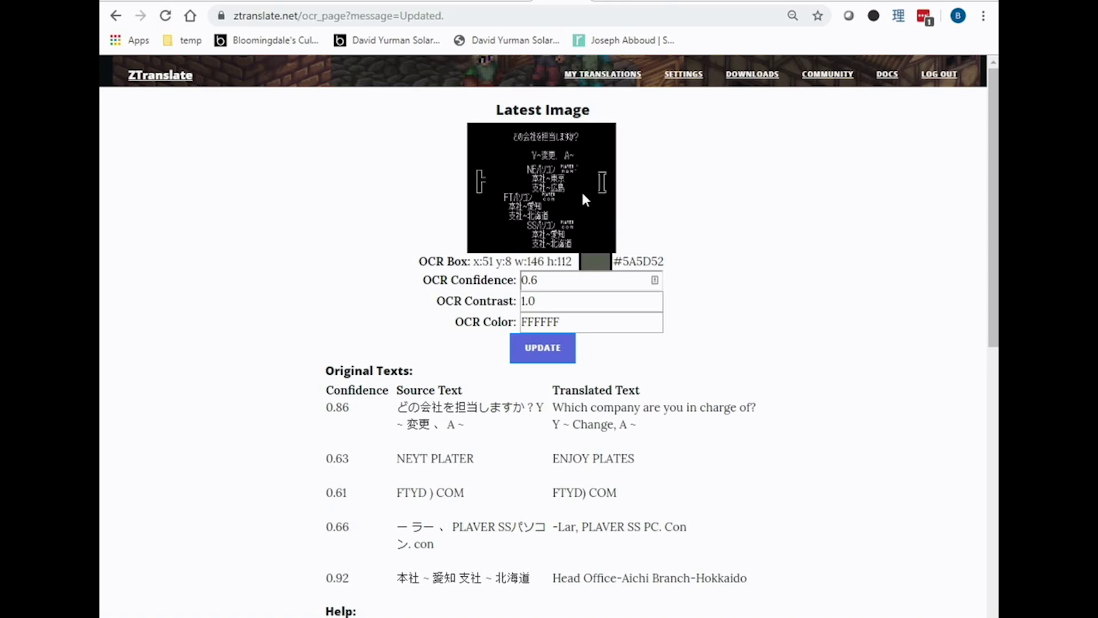
- Save the custom OCR box of x:51 y:8 w:146 h:112 on the OCR page
click(542, 354)
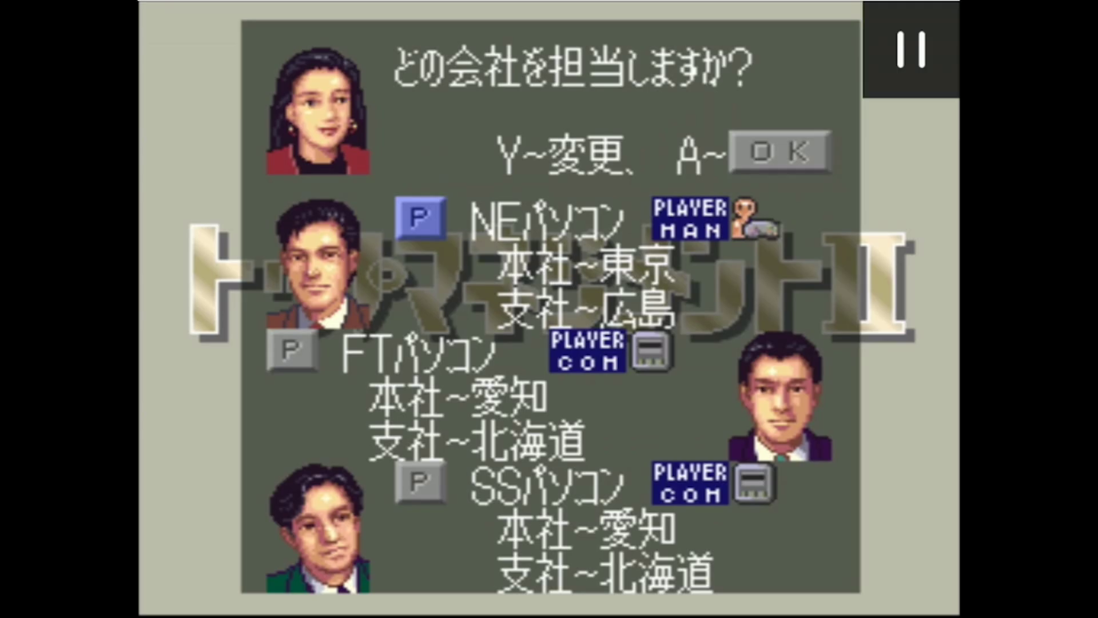